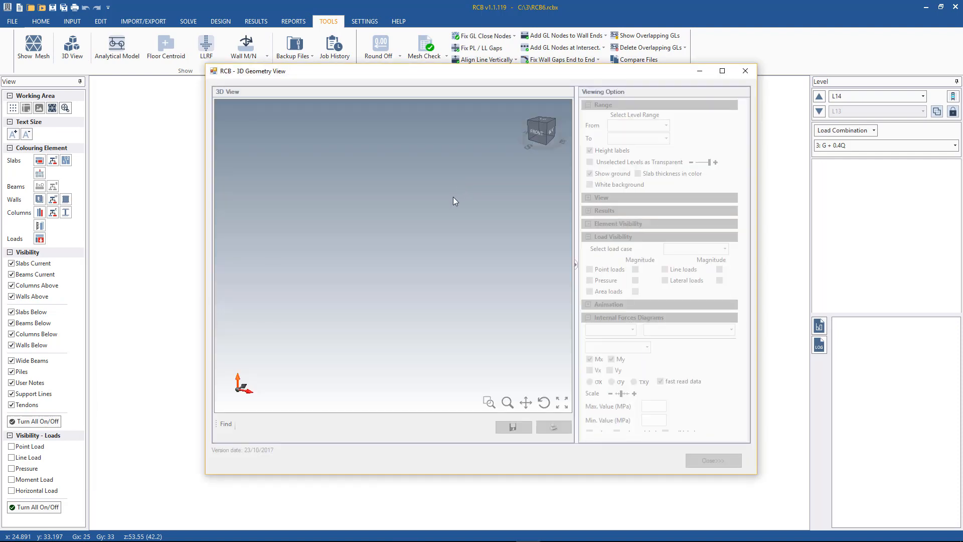
Inspect the full building model from another angle in the 3D geometry view, and close that view.
{"action": "middle_click_drag", "start_coordinate": [397, 257], "coordinate": [460, 335]}
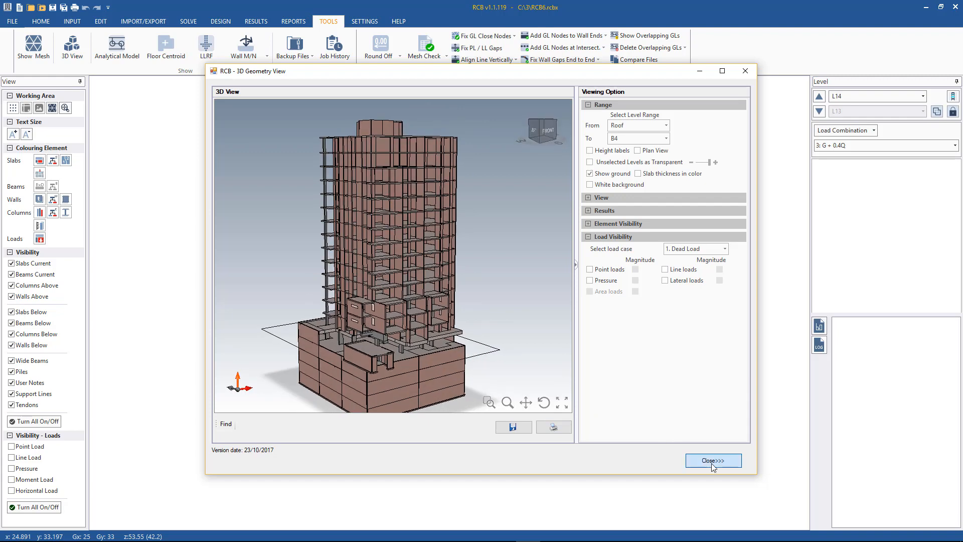
{"action": "left_click", "coordinate": [712, 460]}
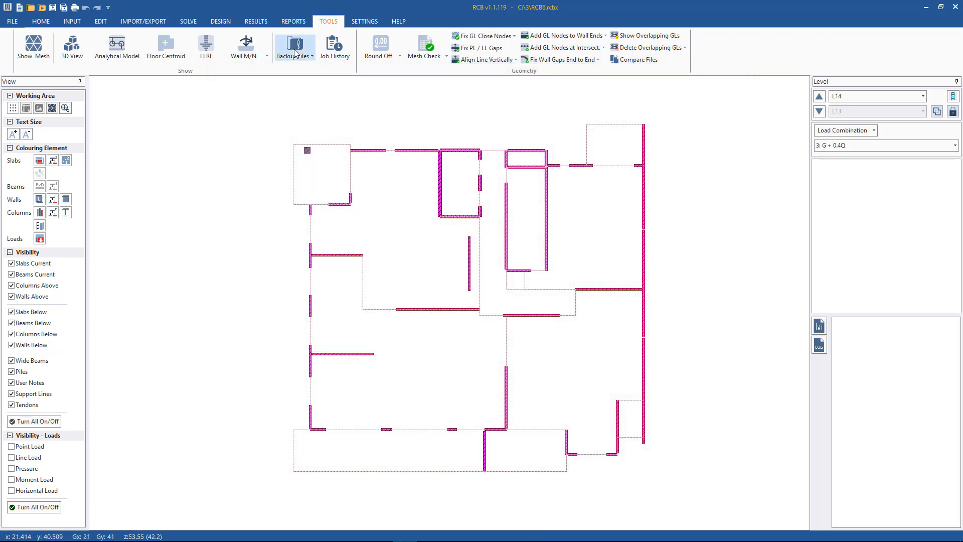
Set the current level to L4 and display its elastic vertical slab deflections for load combination 3: G + 0.4Q.
{"action": "left_click", "coordinate": [254, 23]}
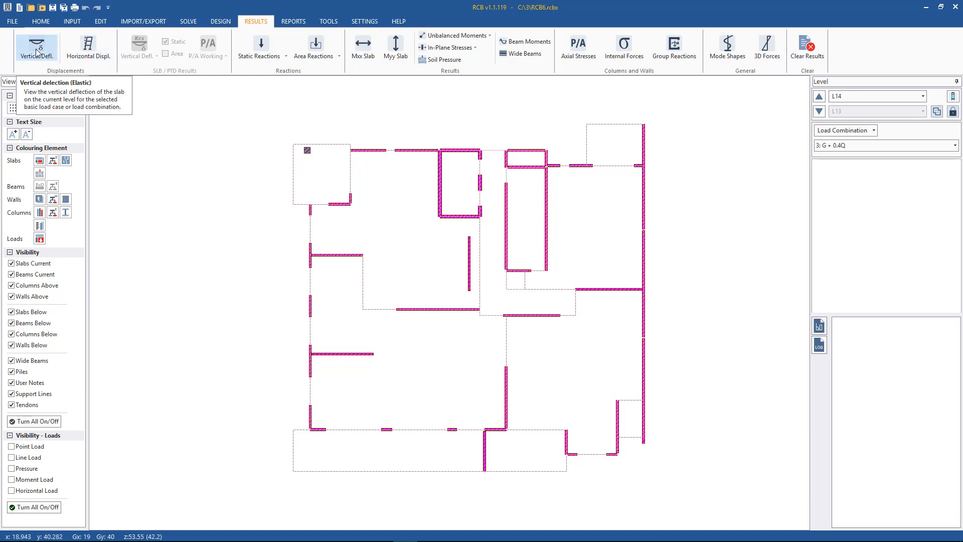
{"action": "left_click", "coordinate": [859, 96]}
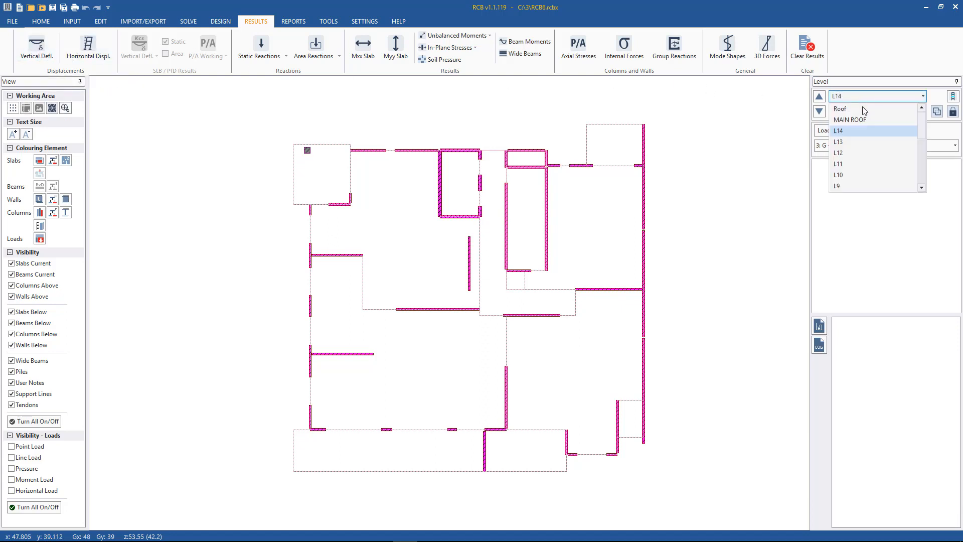
{"action": "scroll", "coordinate": [852, 150], "scroll_direction": "down", "scroll_amount": 2}
{"action": "left_click", "coordinate": [845, 186]}
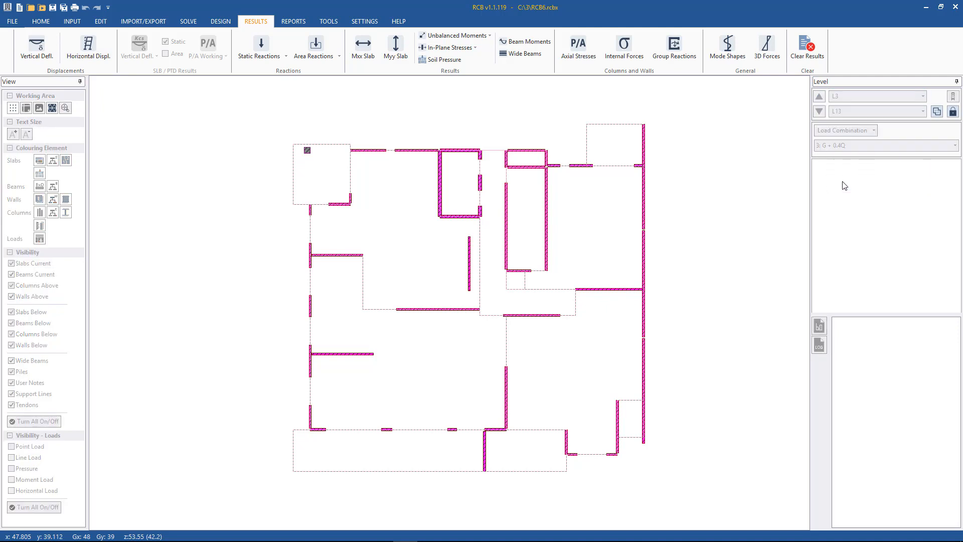
{"action": "left_click", "coordinate": [819, 95]}
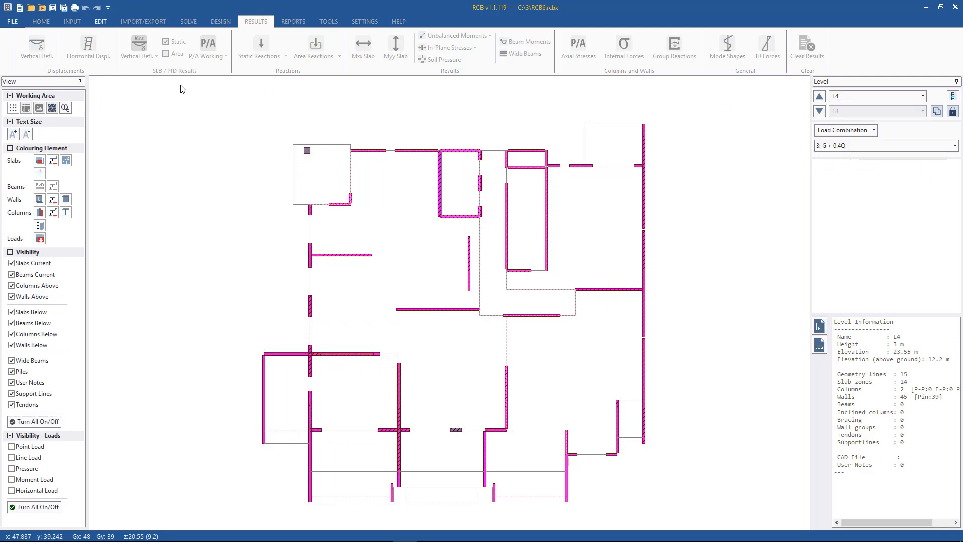
{"action": "left_click", "coordinate": [37, 48]}
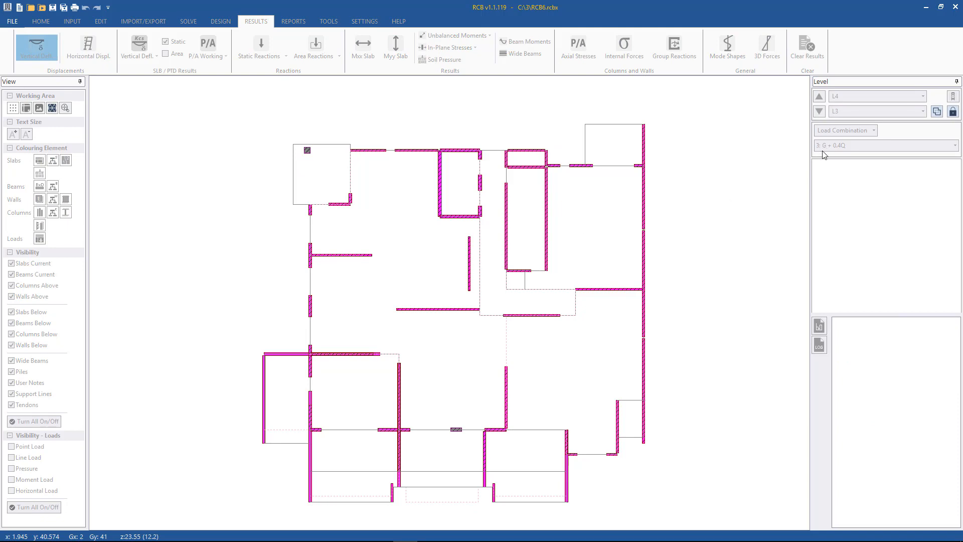
Probe the vertical deflection at six points within the L4 slab bays and at the upper-right slab corner.
{"action": "left_click", "coordinate": [386, 242]}
{"action": "left_click", "coordinate": [371, 188]}
{"action": "left_click", "coordinate": [340, 293]}
{"action": "left_click", "coordinate": [543, 359]}
{"action": "left_click", "coordinate": [550, 402]}
{"action": "left_click", "coordinate": [586, 229]}
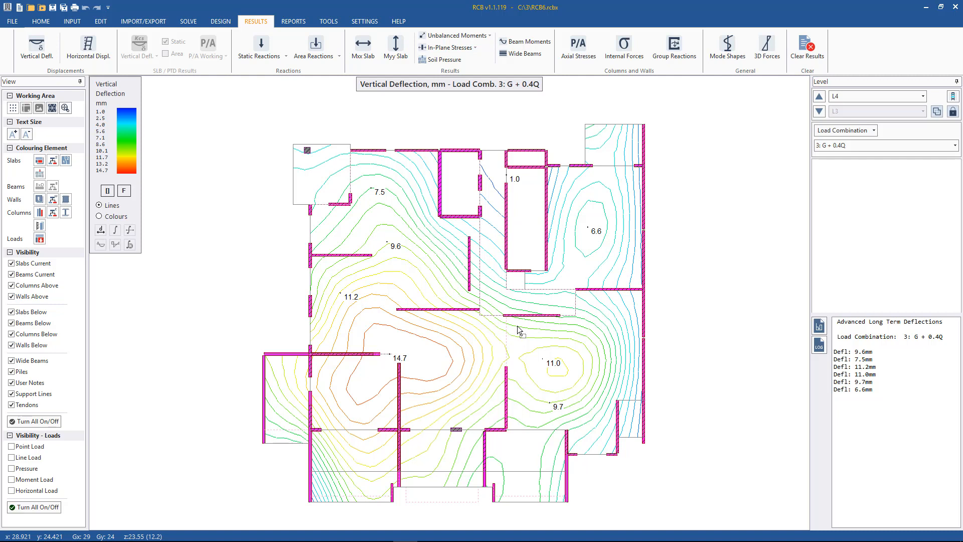
{"action": "left_click", "coordinate": [586, 126]}
Probe the vertical deflection along the central horizontal wall, the short wall beside it and the horizontal wall near the plan's right edge.
{"action": "left_click", "coordinate": [407, 309]}
{"action": "left_click", "coordinate": [449, 309]}
{"action": "left_click", "coordinate": [531, 315]}
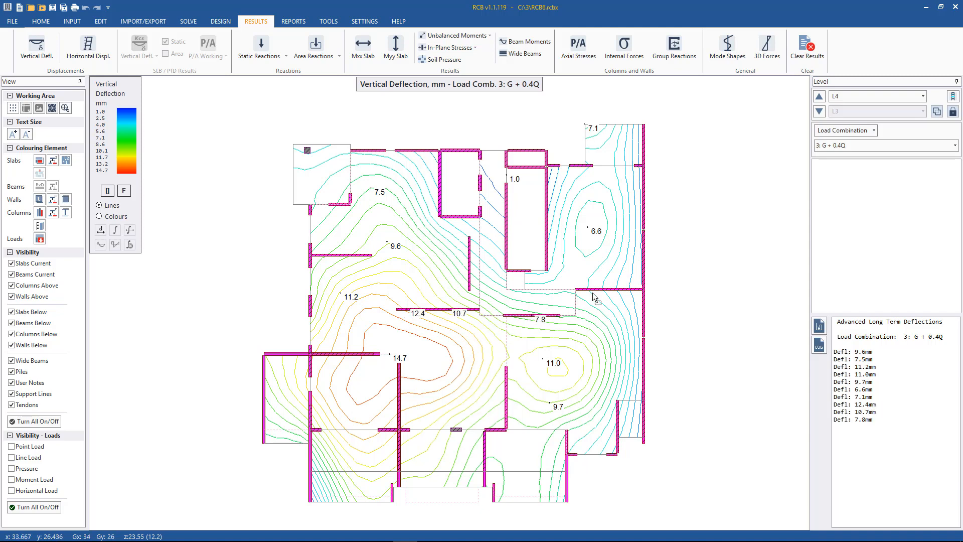
{"action": "left_click", "coordinate": [598, 289]}
{"action": "left_click", "coordinate": [626, 290]}
Probe the vertical deflection along the lower-middle vertical walls, the two left-side horizontal walls and the short wall right of centre.
{"action": "left_click", "coordinate": [485, 452]}
{"action": "left_click", "coordinate": [506, 428]}
{"action": "left_click", "coordinate": [507, 407]}
{"action": "left_click", "coordinate": [344, 354]}
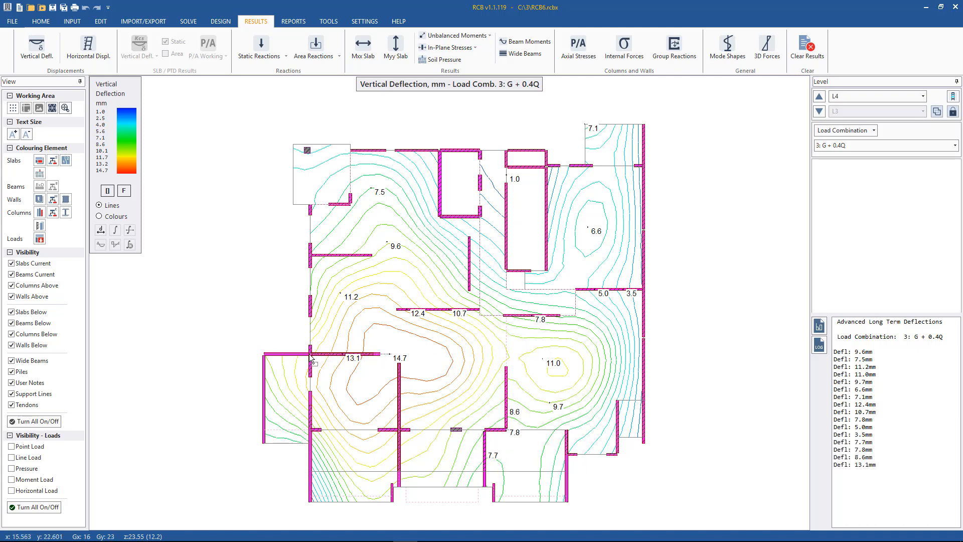
{"action": "left_click", "coordinate": [324, 256]}
{"action": "left_click", "coordinate": [356, 257]}
{"action": "scroll", "coordinate": [401, 395], "scroll_direction": "up", "scroll_amount": 2}
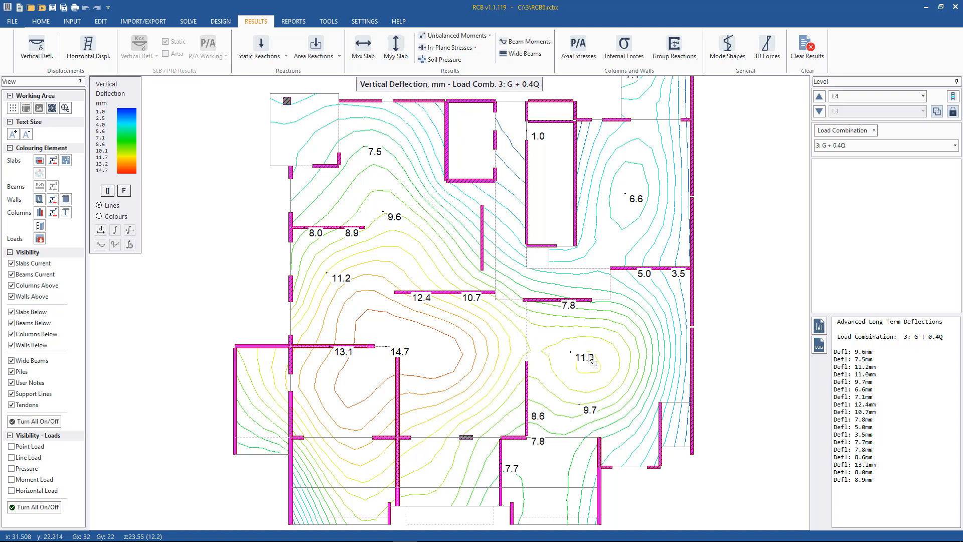
{"action": "left_click", "coordinate": [534, 301]}
Switch the plan to level L1 to view its layout.
{"action": "left_click", "coordinate": [841, 100]}
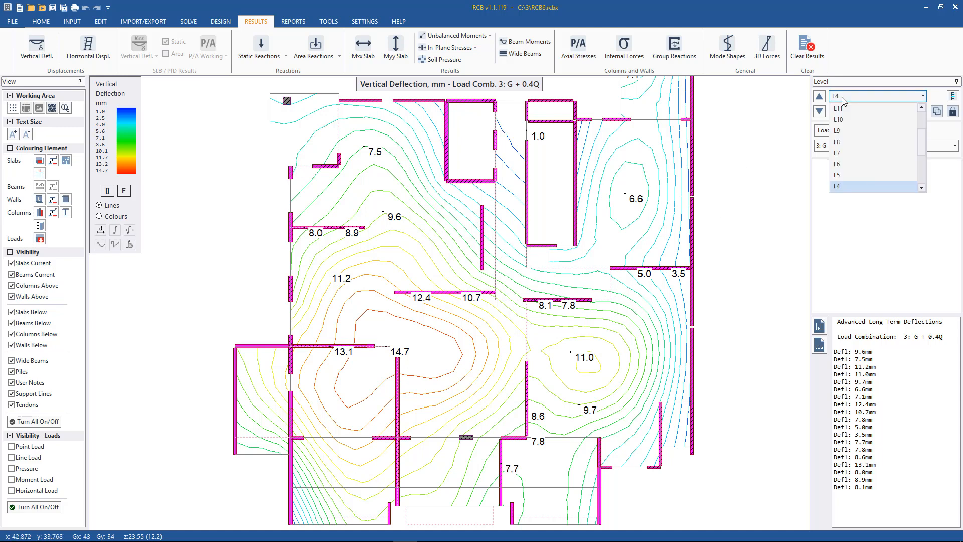
{"action": "left_click", "coordinate": [862, 66]}
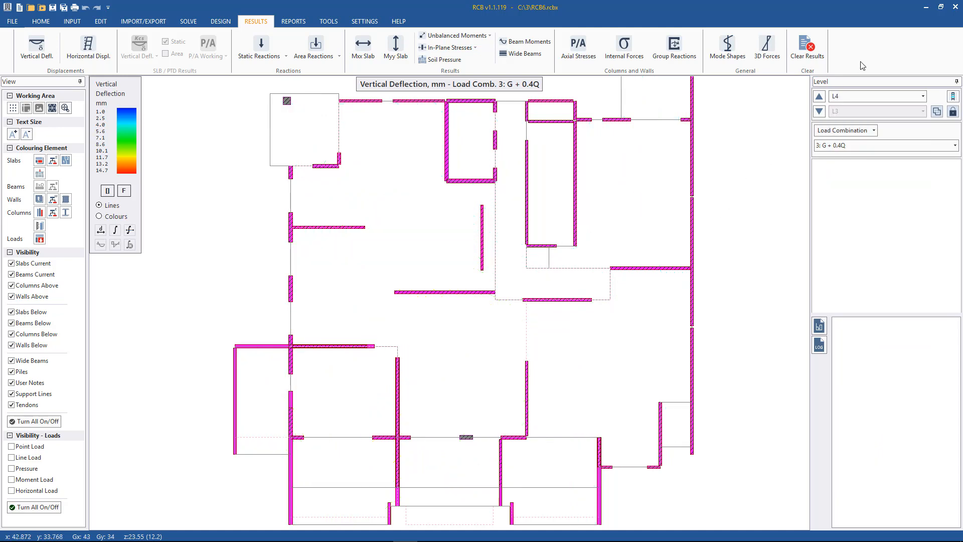
{"action": "left_click", "coordinate": [877, 100]}
{"action": "left_click", "coordinate": [852, 174]}
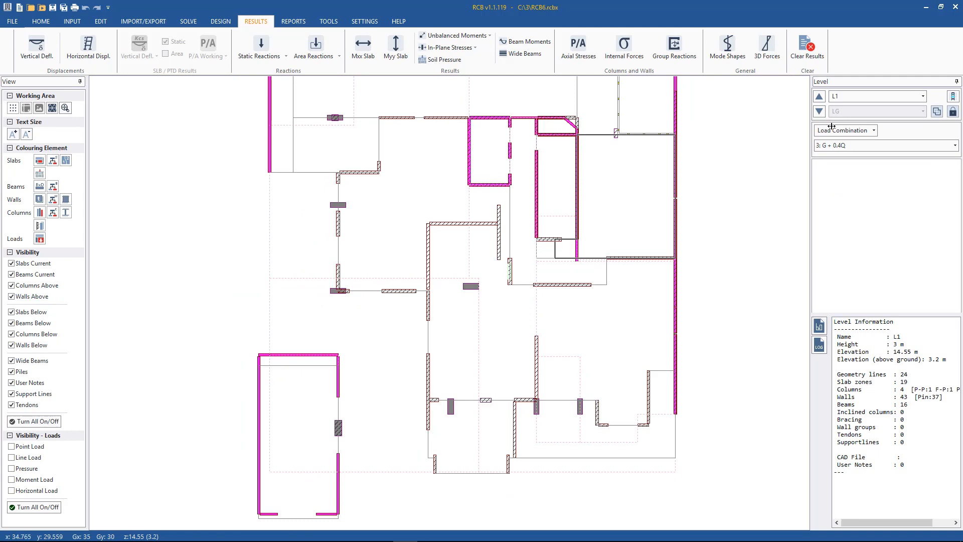
Return the plan to level L4 and redisplay its vertical deflection contours.
{"action": "left_click", "coordinate": [852, 96]}
{"action": "left_click", "coordinate": [835, 169]}
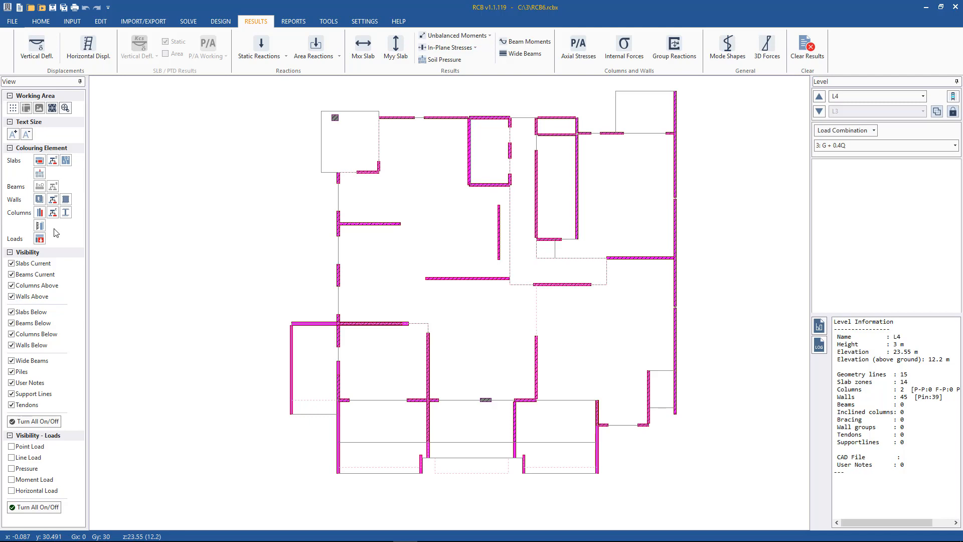
{"action": "left_click", "coordinate": [36, 48]}
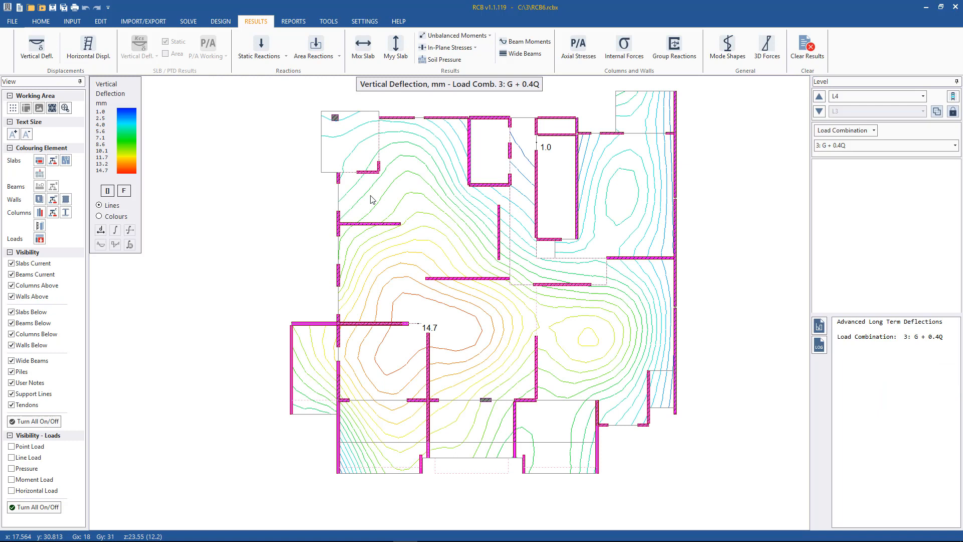
Probe the vertical deflection on the central horizontal walls, the vertical wall below them and the two right-hand slab bays.
{"action": "left_click", "coordinate": [436, 278]}
{"action": "left_click", "coordinate": [469, 279]}
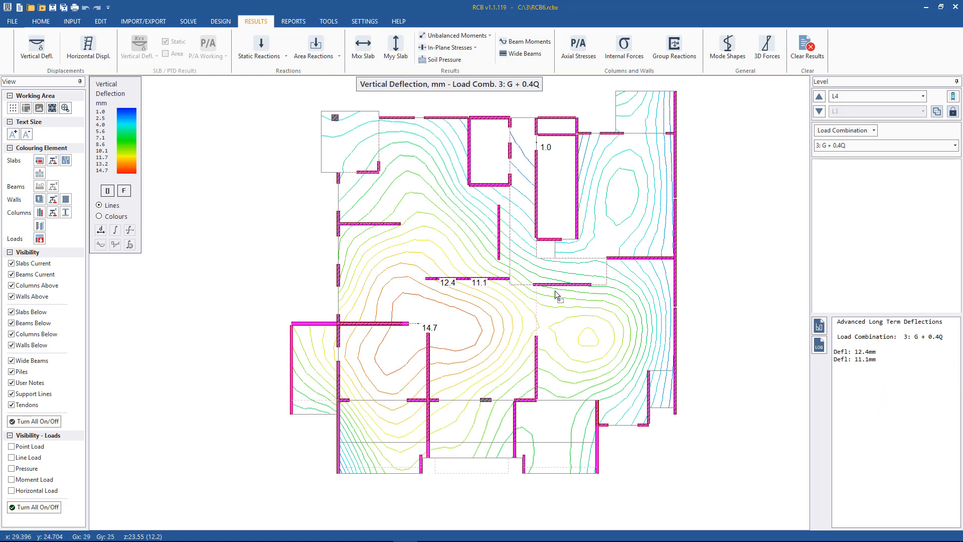
{"action": "left_click", "coordinate": [550, 285]}
{"action": "left_click", "coordinate": [537, 346]}
{"action": "left_click", "coordinate": [535, 366]}
{"action": "left_click", "coordinate": [588, 329]}
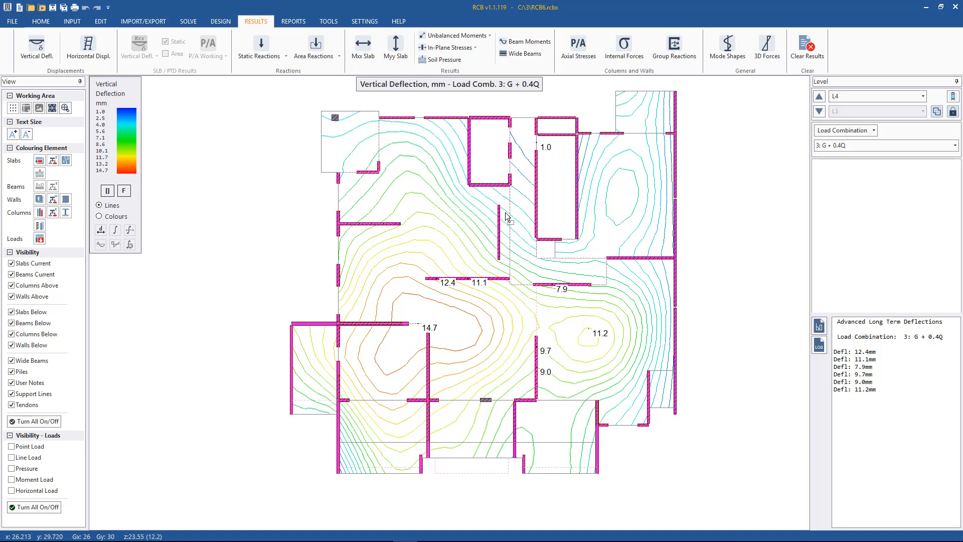
{"action": "left_click", "coordinate": [618, 196]}
Generate the Maximum Slab Deflection report and review its table of maximum deflections by floor.
{"action": "left_click", "coordinate": [328, 21]}
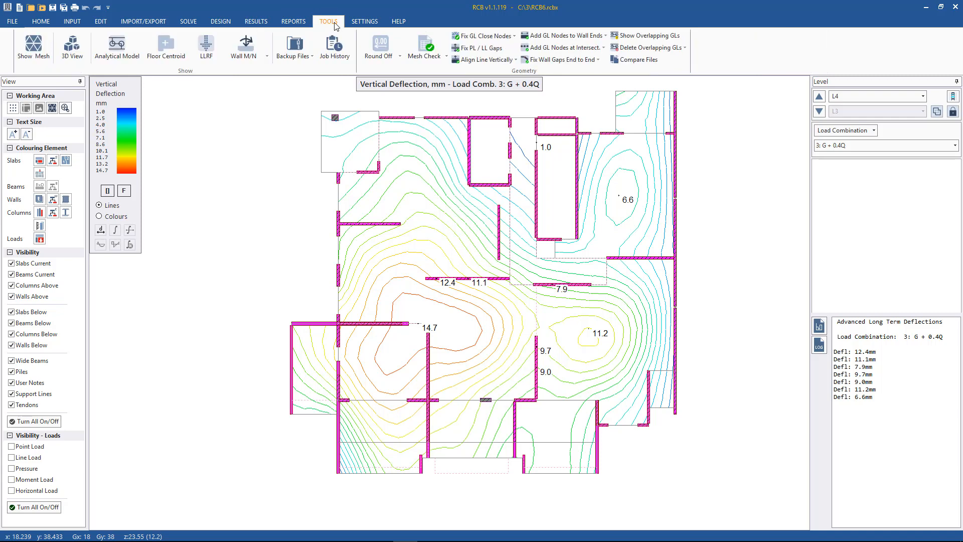
{"action": "left_click", "coordinate": [295, 22]}
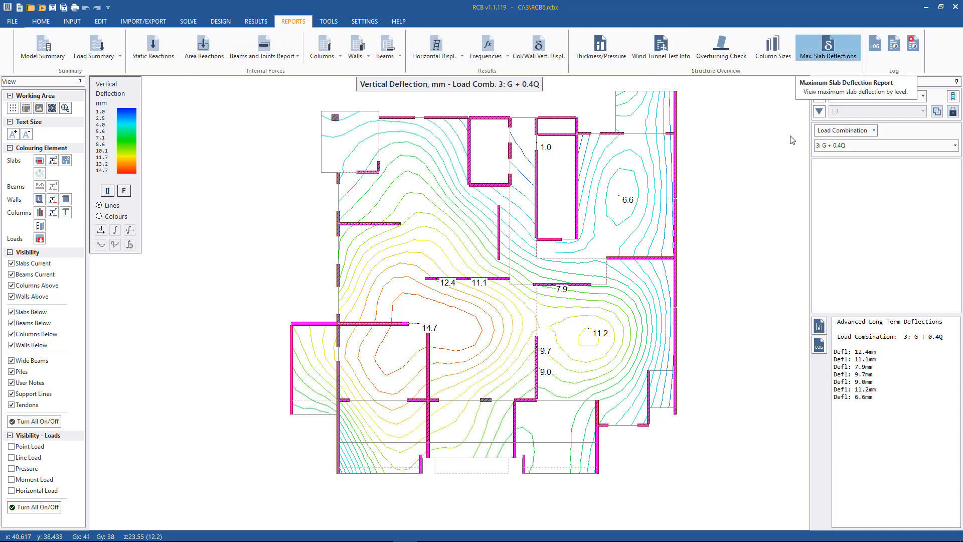
{"action": "left_click_drag", "start_coordinate": [962, 54], "coordinate": [391, 48]}
{"action": "scroll", "coordinate": [499, 110], "scroll_direction": "down", "scroll_amount": 2}
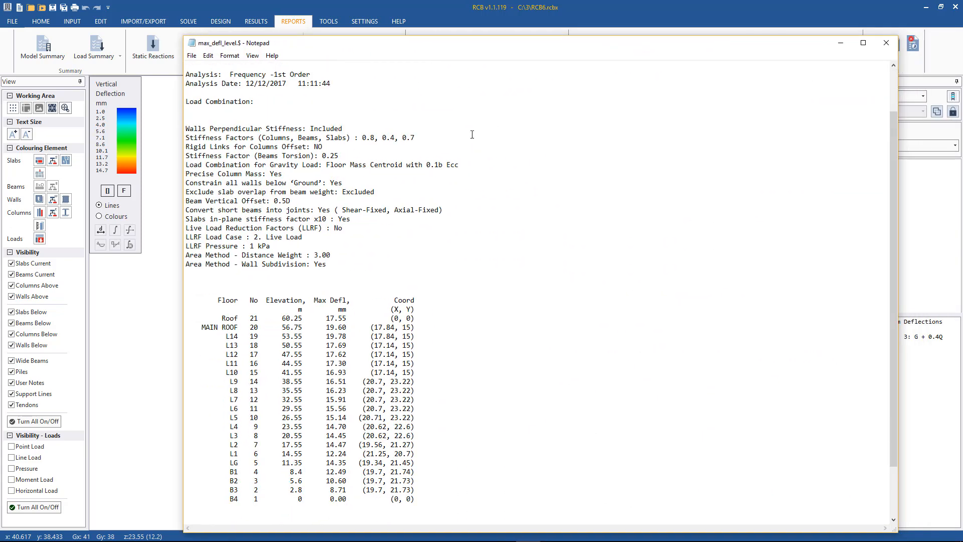
{"action": "scroll", "coordinate": [306, 264], "scroll_direction": "down", "scroll_amount": 2}
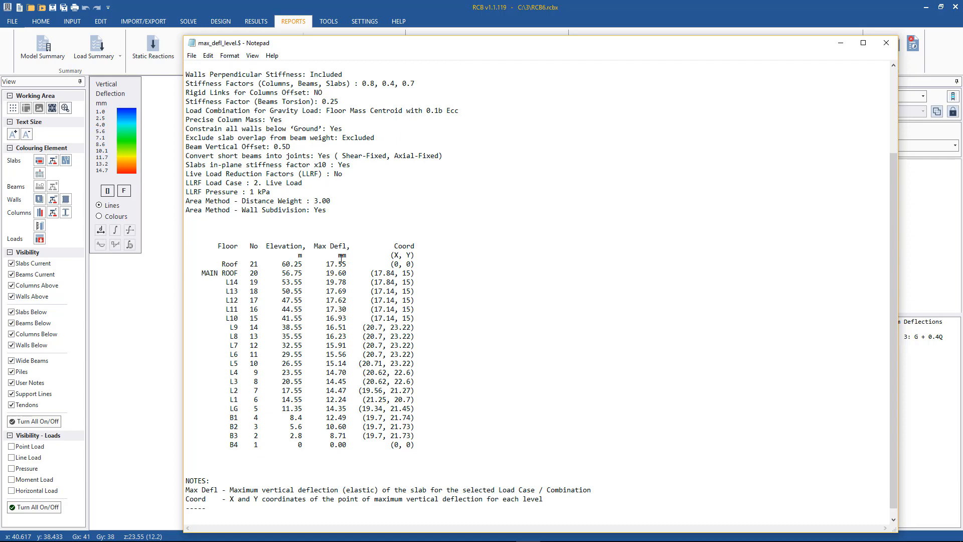
Place the deflection report beside the L4 plan to compare its values with the contours, and close the report.
{"action": "left_click_drag", "start_coordinate": [402, 44], "coordinate": [856, 34]}
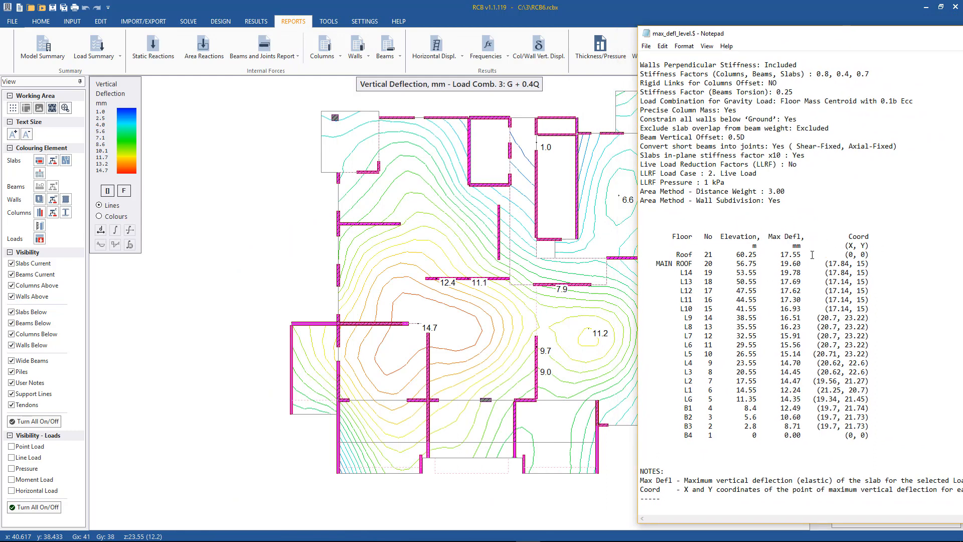
{"action": "left_click_drag", "start_coordinate": [787, 38], "coordinate": [844, 43]}
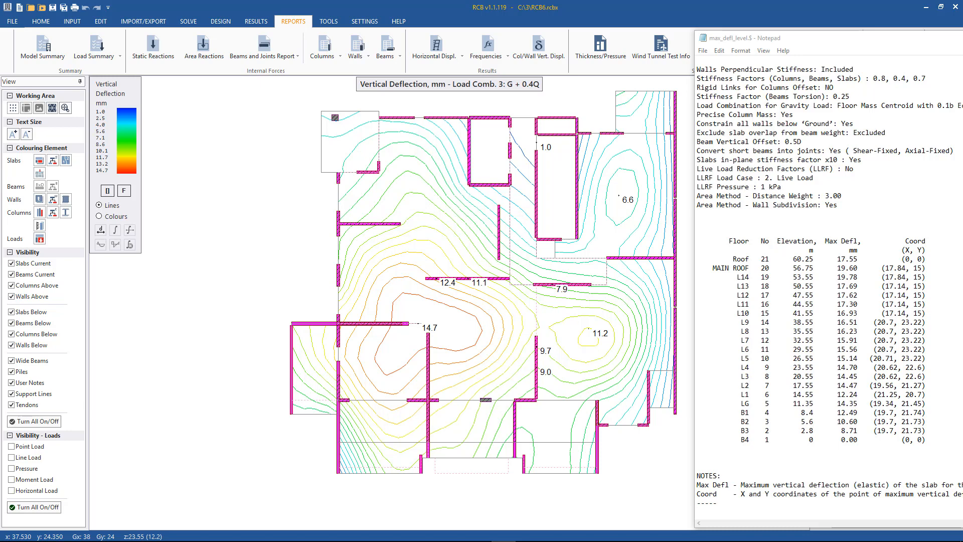
{"action": "key", "text": "alt+F4"}
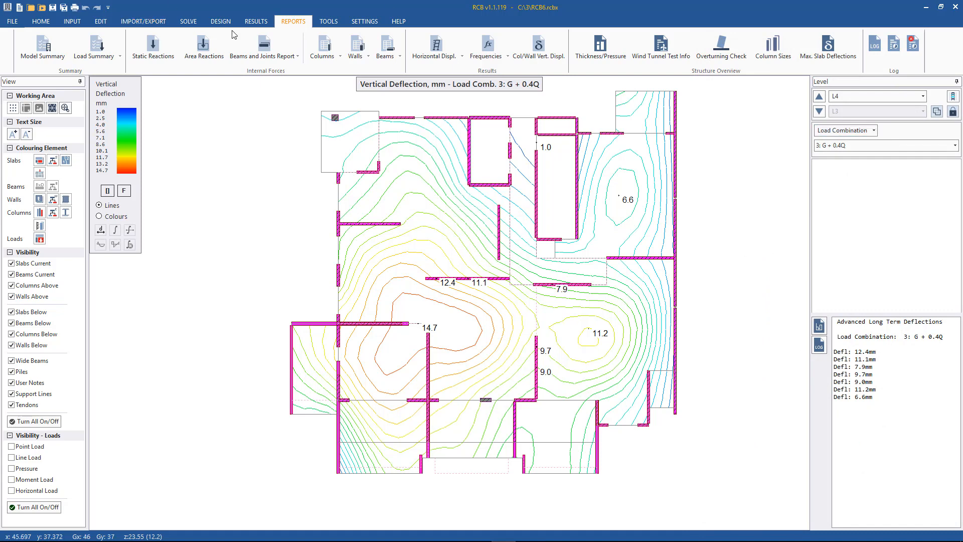
Open the SLB/PTD batch export and analysis settings and bring the lower levels into reach.
{"action": "left_click", "coordinate": [266, 22]}
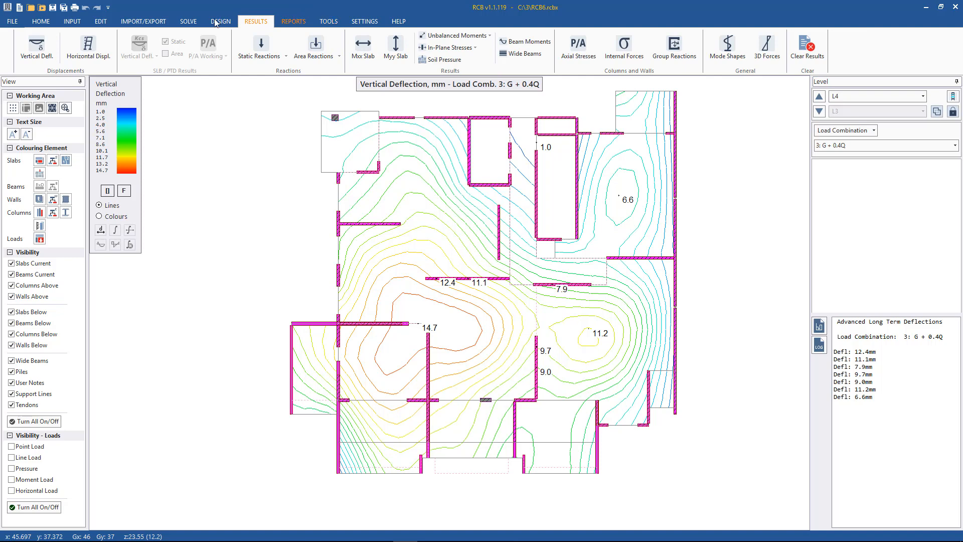
{"action": "left_click", "coordinate": [188, 21]}
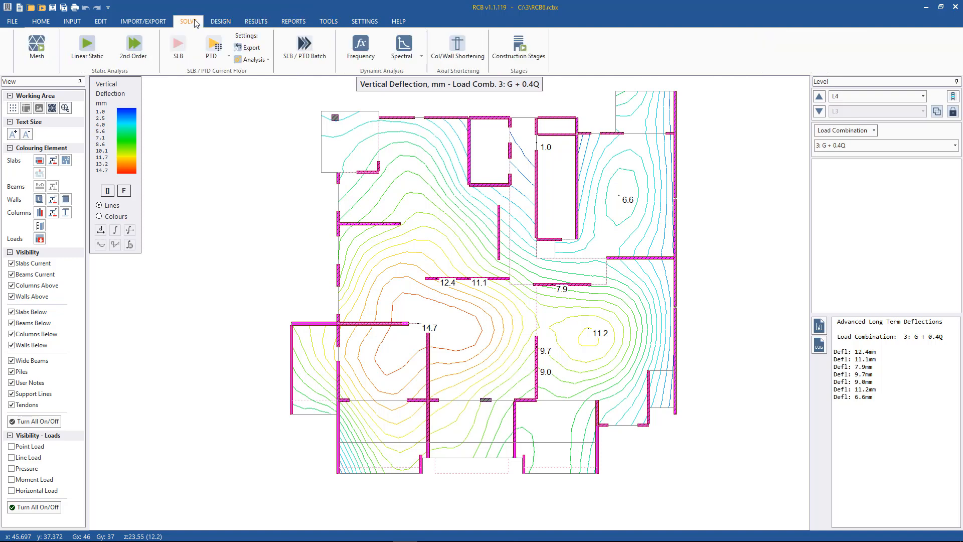
{"action": "left_click", "coordinate": [307, 56]}
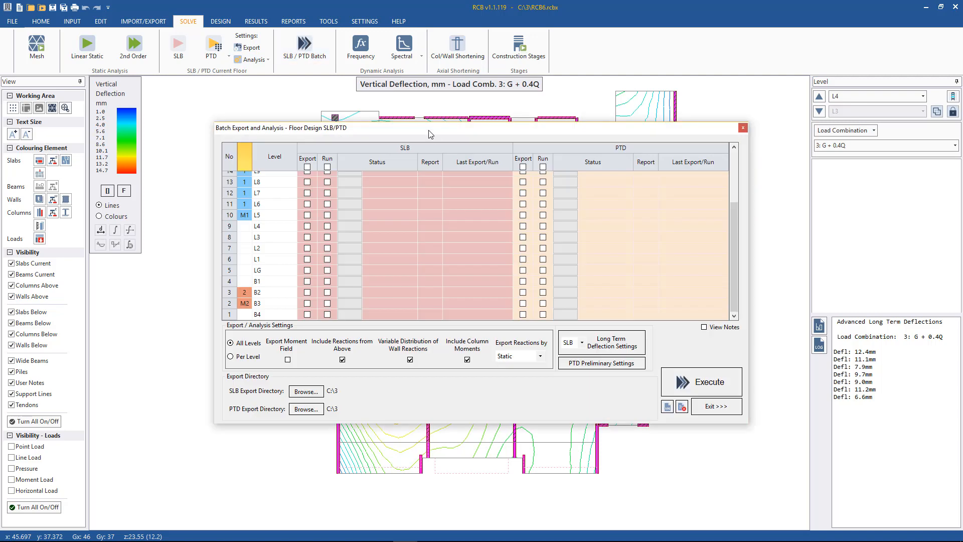
{"action": "left_click_drag", "start_coordinate": [431, 134], "coordinate": [417, 98]}
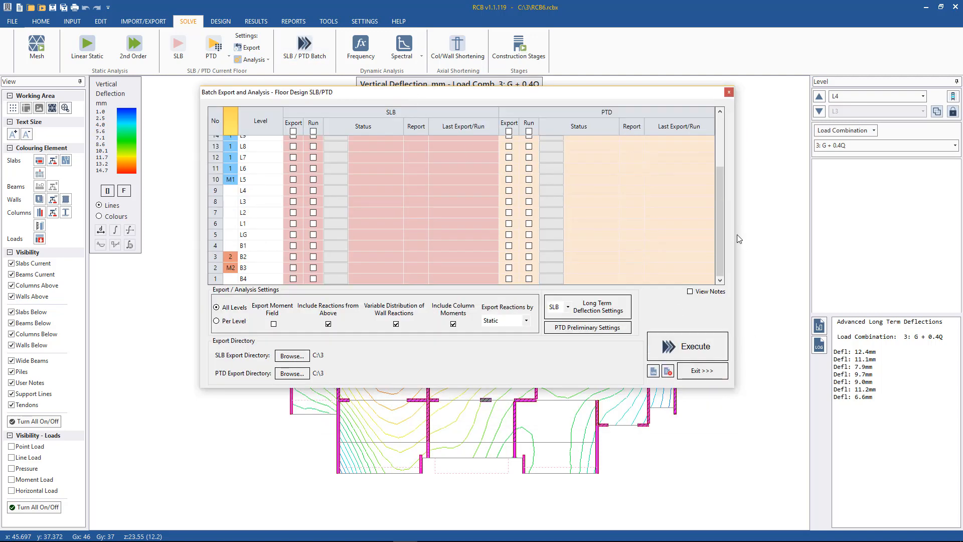
{"action": "mouse_move", "coordinate": [718, 217]}
{"action": "left_mouse_down"}
{"action": "mouse_move", "coordinate": [717, 146]}
{"action": "mouse_move", "coordinate": [727, 227]}
{"action": "left_mouse_up"}
Mark levels B1 and B2 for both export and run in SLB and PTD.
{"action": "left_click", "coordinate": [293, 246]}
{"action": "left_click", "coordinate": [313, 245]}
{"action": "left_click", "coordinate": [293, 257]}
{"action": "left_click", "coordinate": [313, 256]}
{"action": "left_click", "coordinate": [509, 245]}
{"action": "left_click", "coordinate": [509, 256]}
{"action": "left_click", "coordinate": [529, 257]}
{"action": "left_click", "coordinate": [529, 245]}
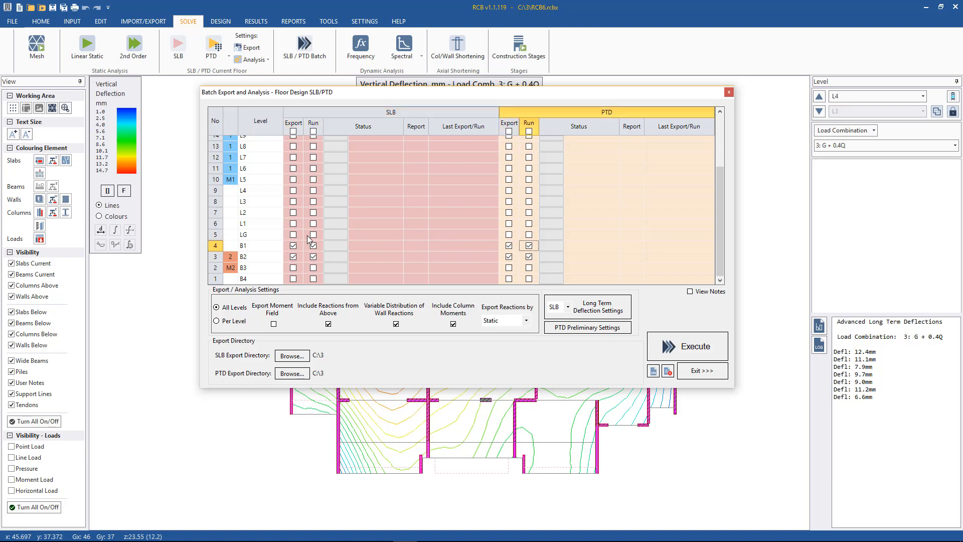
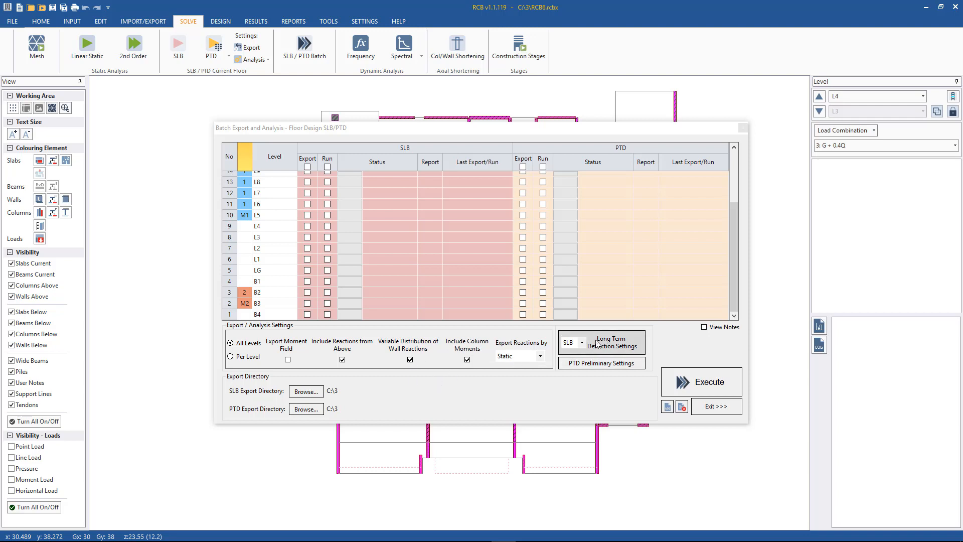
Mark levels B3, L1 and L5 for both export and run in SLB.
{"action": "left_click", "coordinate": [307, 303]}
{"action": "left_click", "coordinate": [327, 304]}
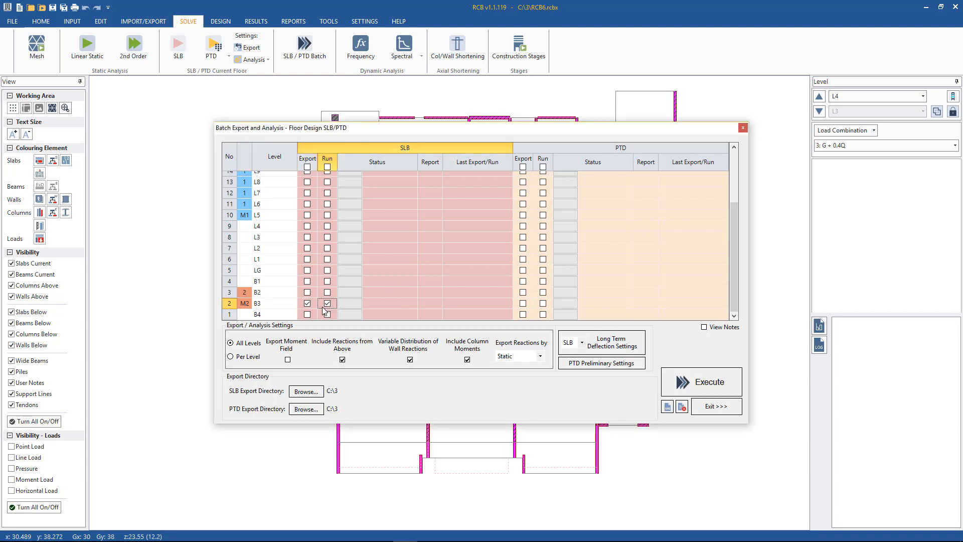
{"action": "left_click", "coordinate": [307, 259]}
{"action": "left_click", "coordinate": [327, 259]}
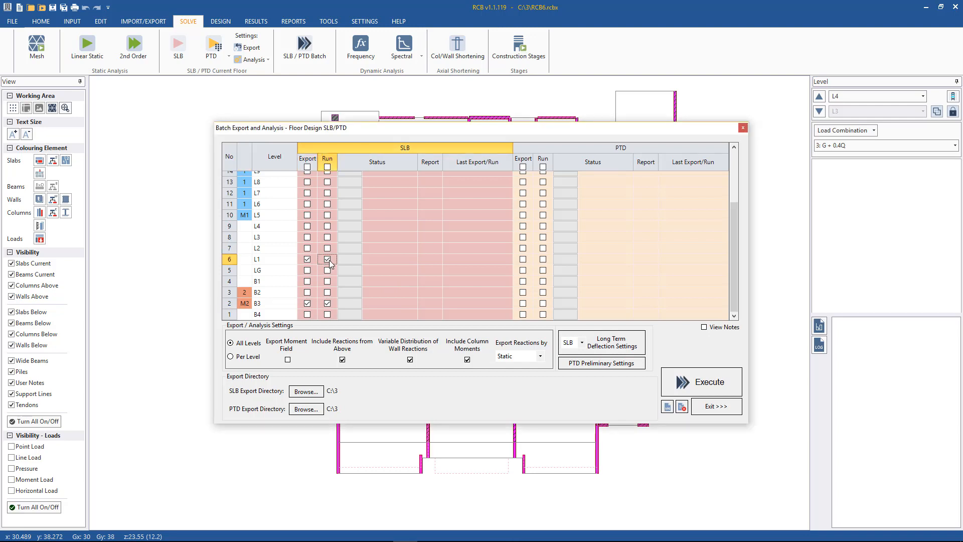
{"action": "left_click", "coordinate": [306, 215]}
{"action": "left_click", "coordinate": [327, 215]}
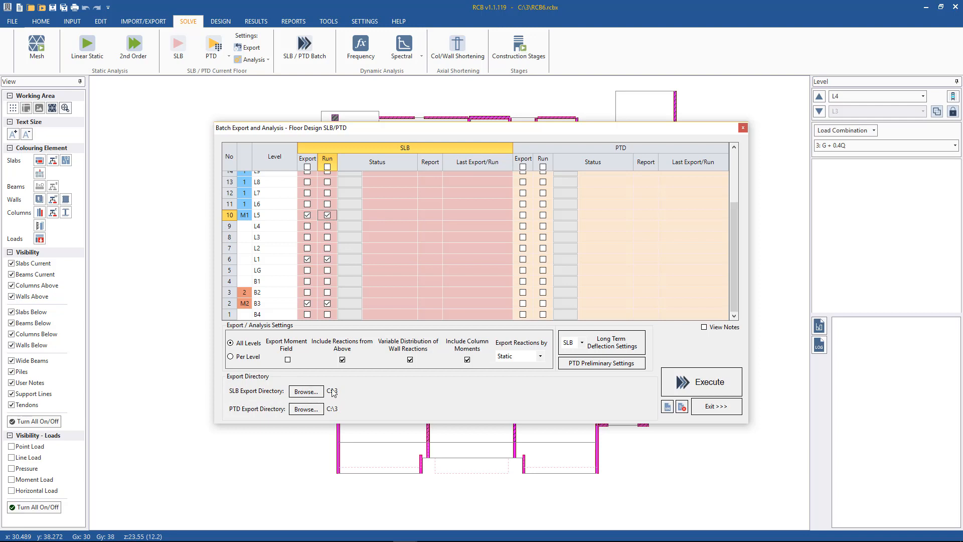
Execute the batch export and analysis, accept overwriting previous results, and close the batch settings.
{"action": "left_click", "coordinate": [703, 386]}
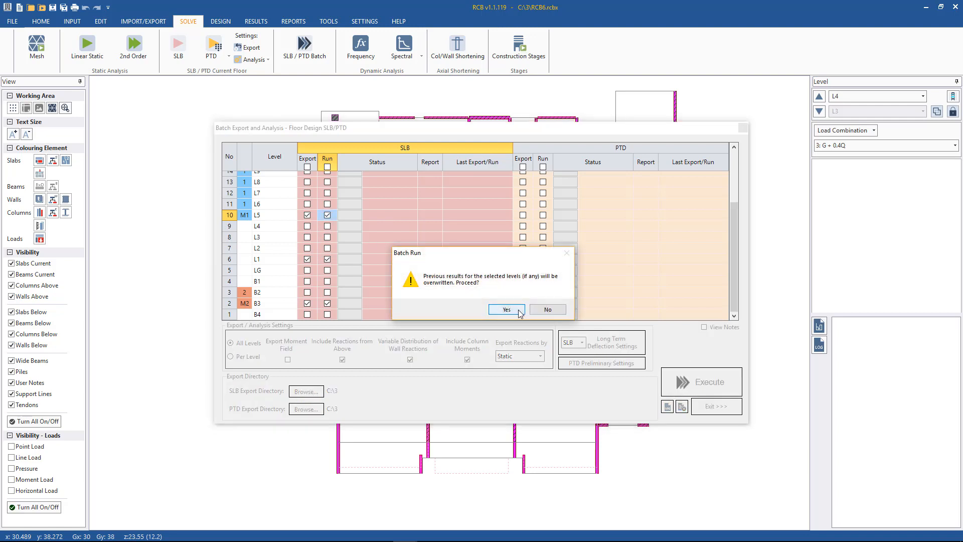
{"action": "left_click", "coordinate": [520, 310]}
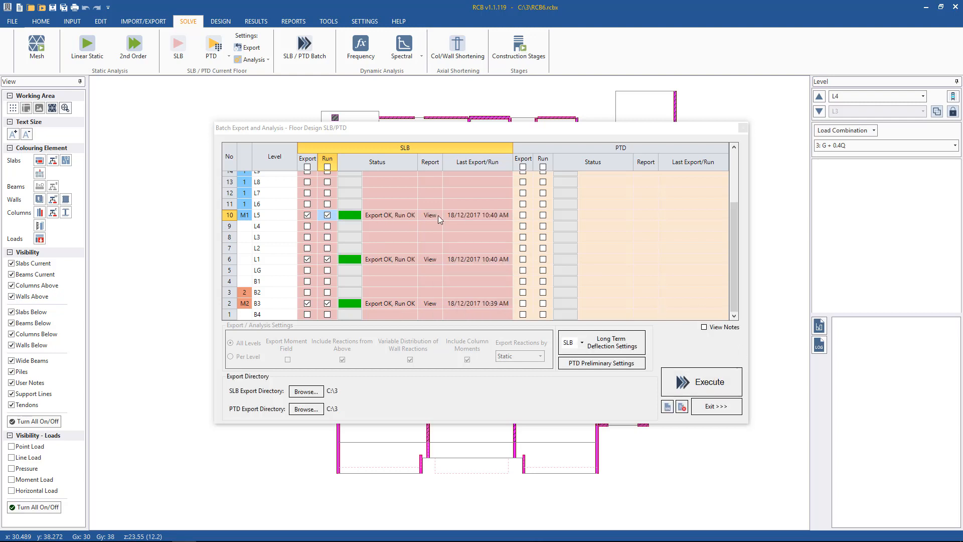
{"action": "left_click", "coordinate": [716, 406]}
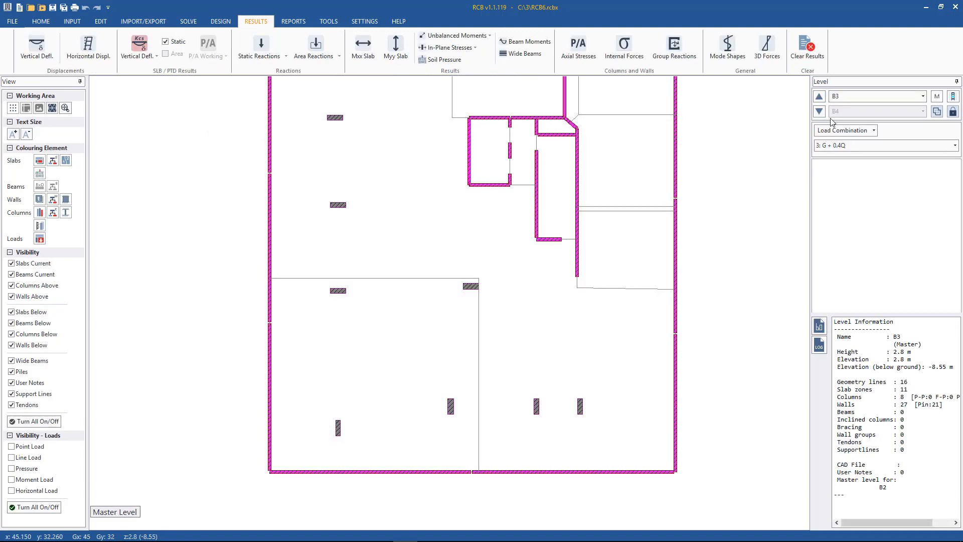
Switch to level L5 and display its SLB vertical deflection contours using the Kcs method.
{"action": "left_click", "coordinate": [859, 96]}
{"action": "left_click", "coordinate": [868, 126]}
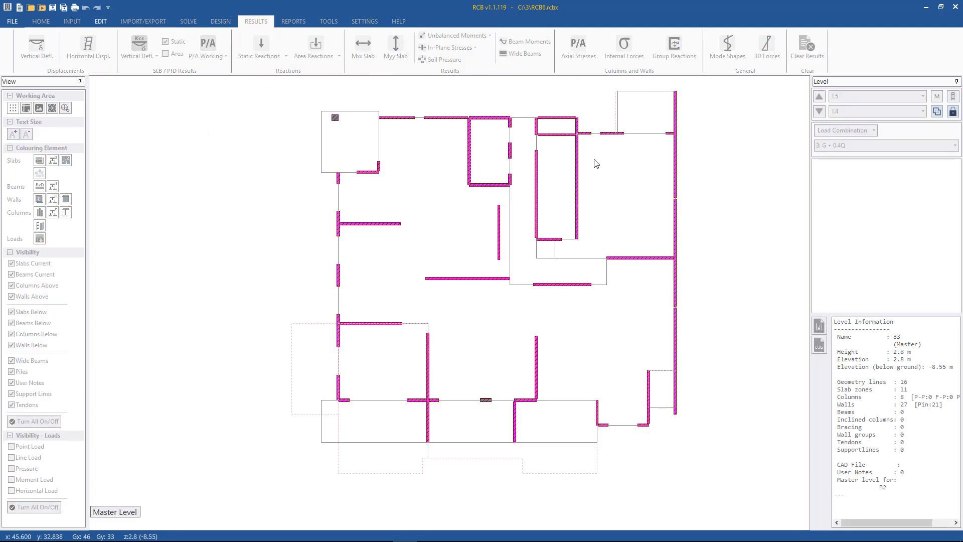
{"action": "scroll", "coordinate": [240, 266], "scroll_direction": "down", "scroll_amount": 1}
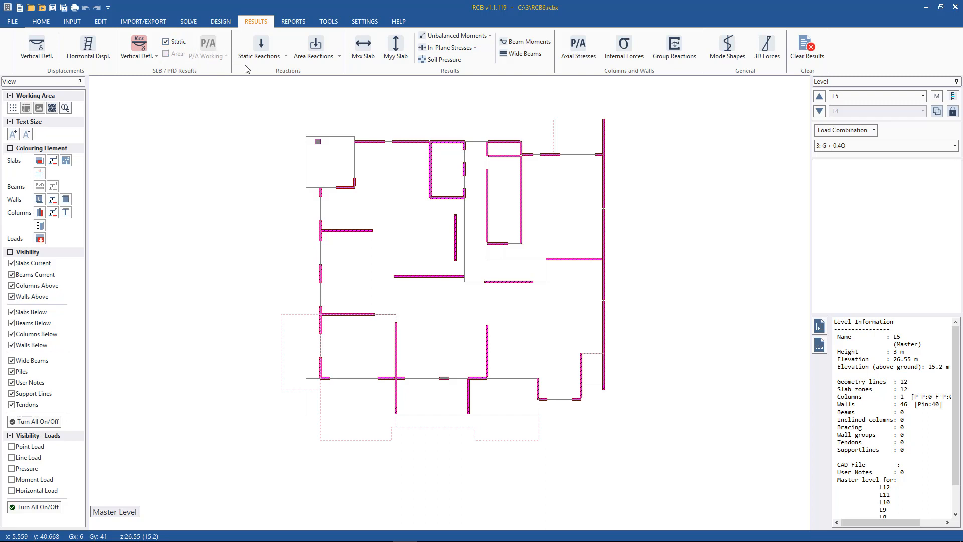
{"action": "left_click", "coordinate": [148, 59]}
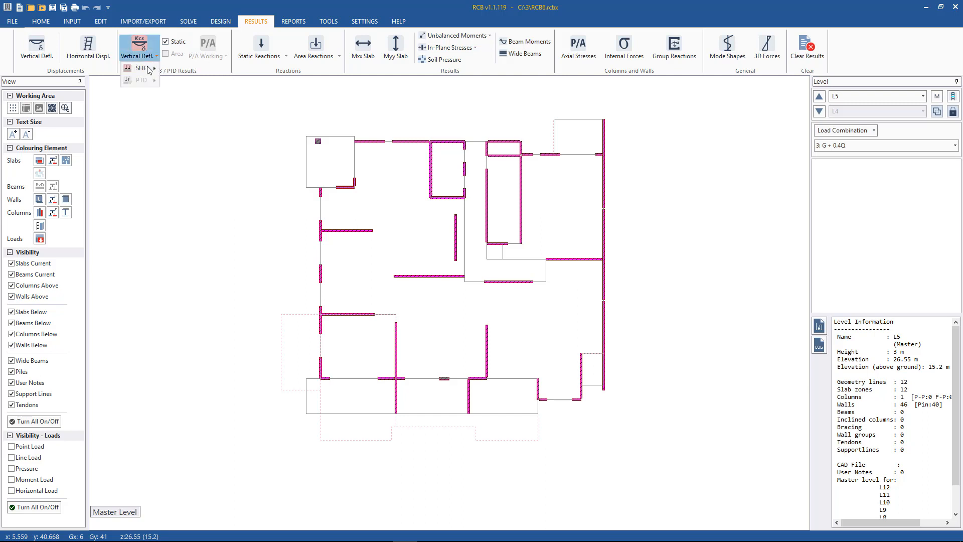
{"action": "mouse_move", "coordinate": [141, 68]}
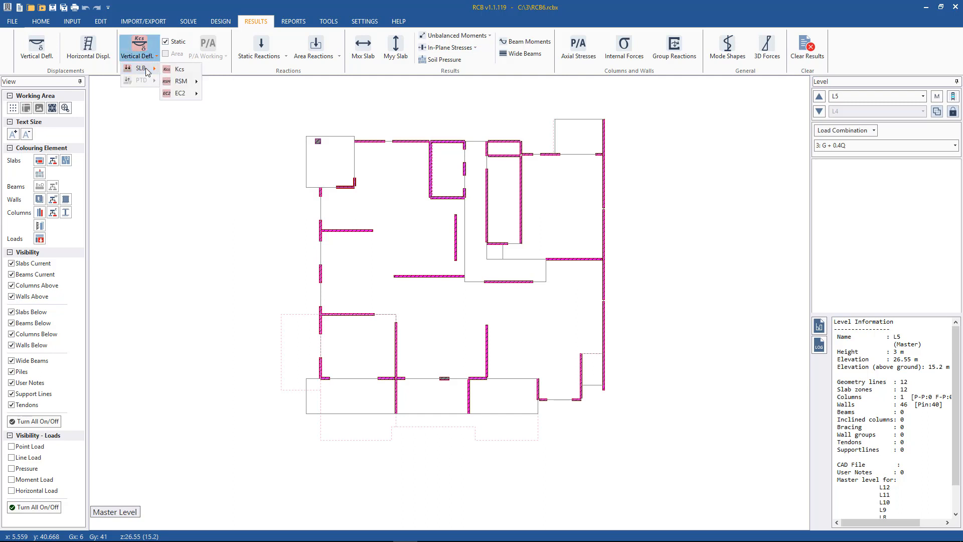
{"action": "left_click", "coordinate": [181, 70]}
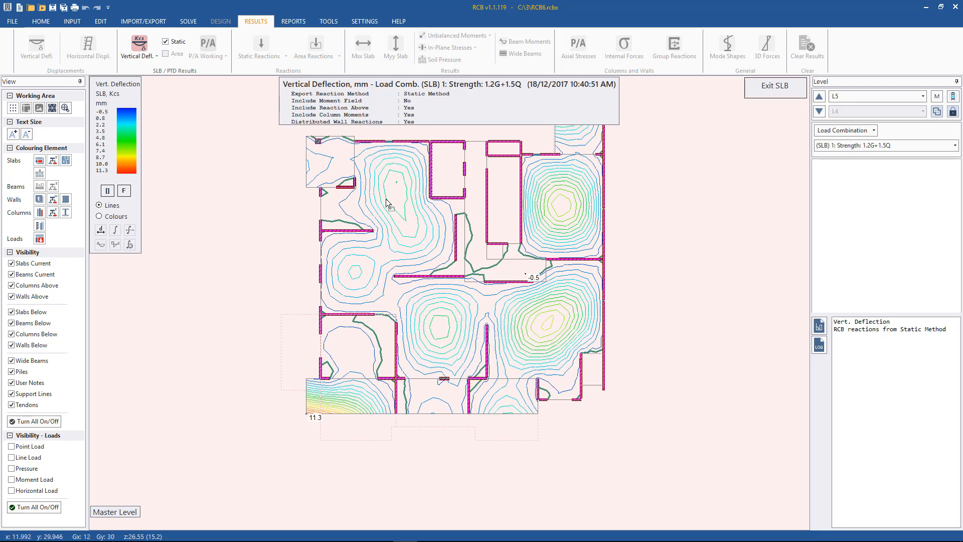
Change the L5 deflection contours to load combination (SLB) 10: kcs: 50% Total.
{"action": "left_click", "coordinate": [884, 145]}
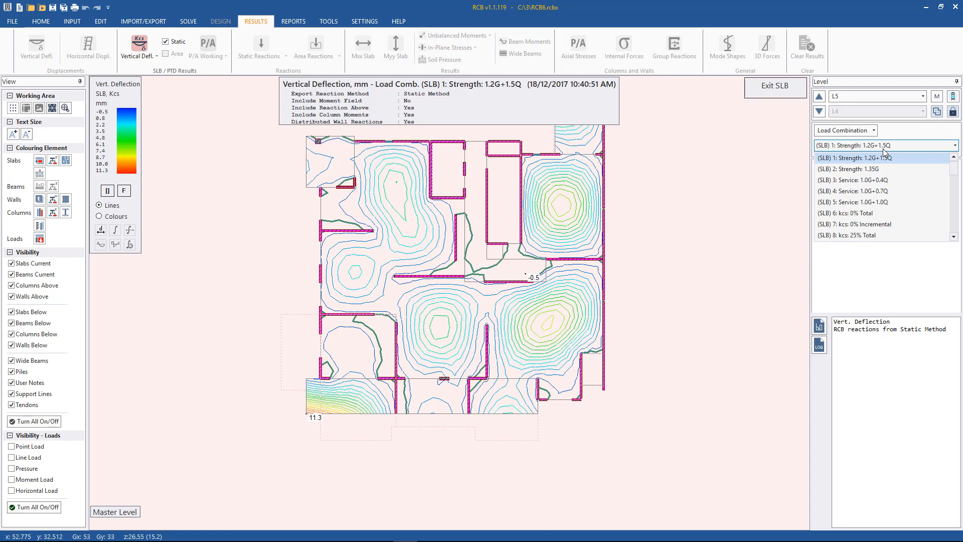
{"action": "scroll", "coordinate": [898, 203], "scroll_direction": "down", "scroll_amount": 2}
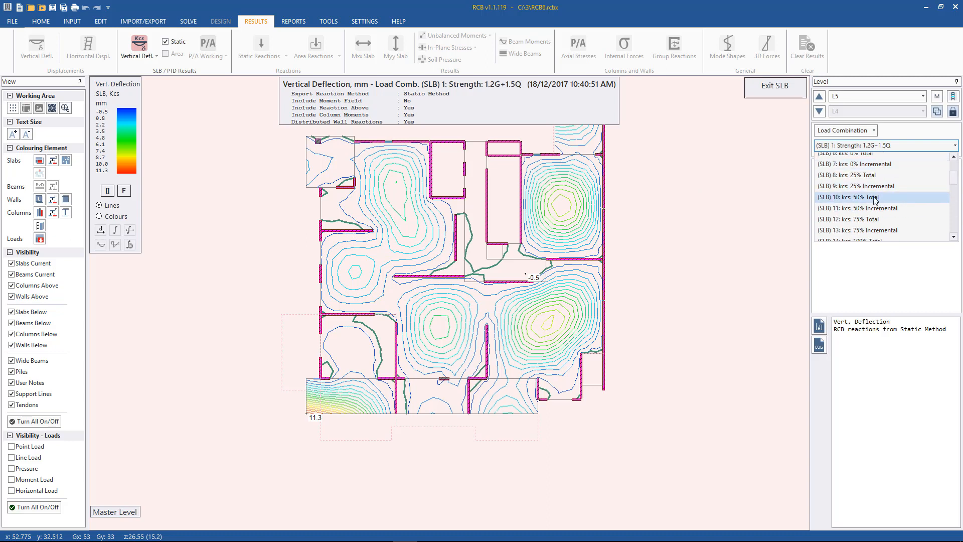
{"action": "left_click", "coordinate": [861, 197]}
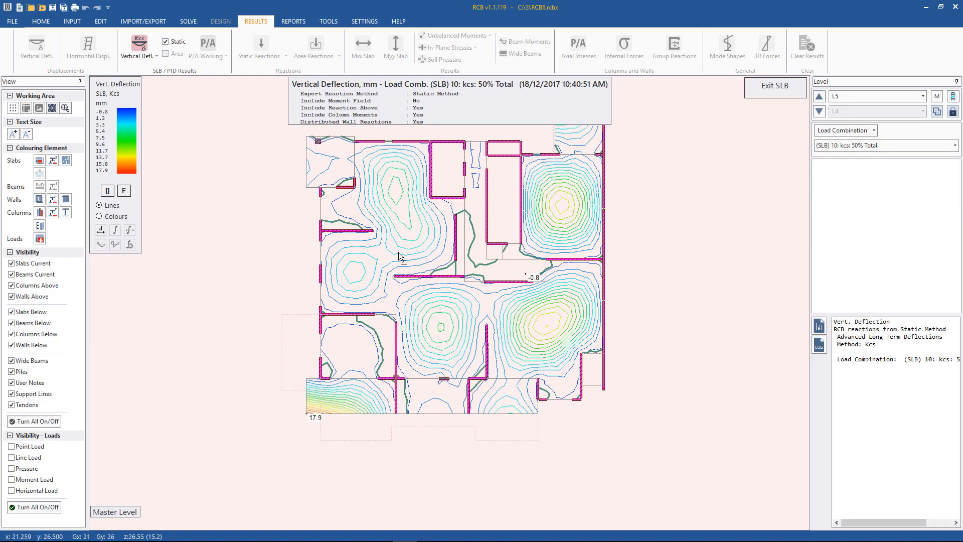
Probe the long-term deflections on the L5 plan at the midspans of the slab bays, along the walls and at the corner balcony.
{"action": "left_click", "coordinate": [356, 272]}
{"action": "left_click", "coordinate": [397, 204]}
{"action": "left_click", "coordinate": [434, 317]}
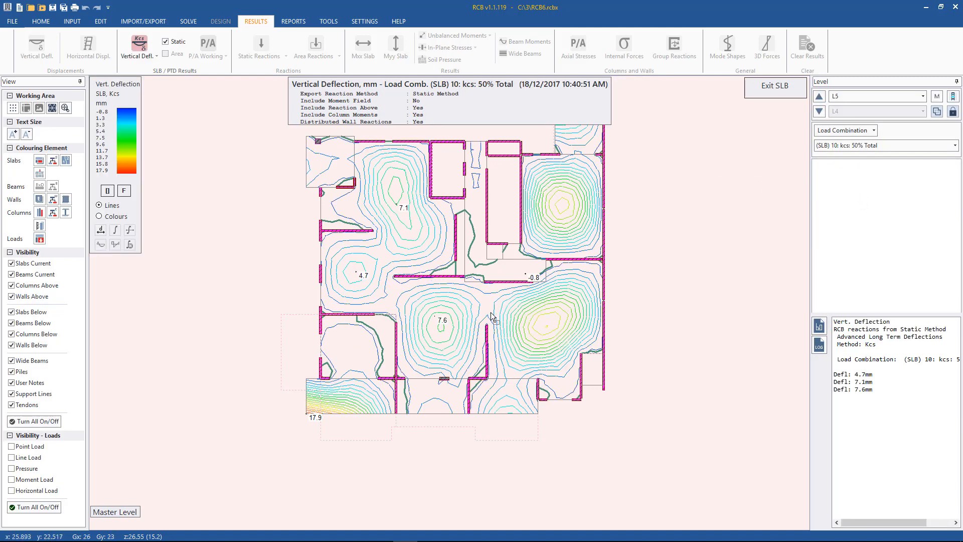
{"action": "left_click", "coordinate": [411, 278]}
{"action": "left_click", "coordinate": [442, 277]}
{"action": "left_click", "coordinate": [344, 315]}
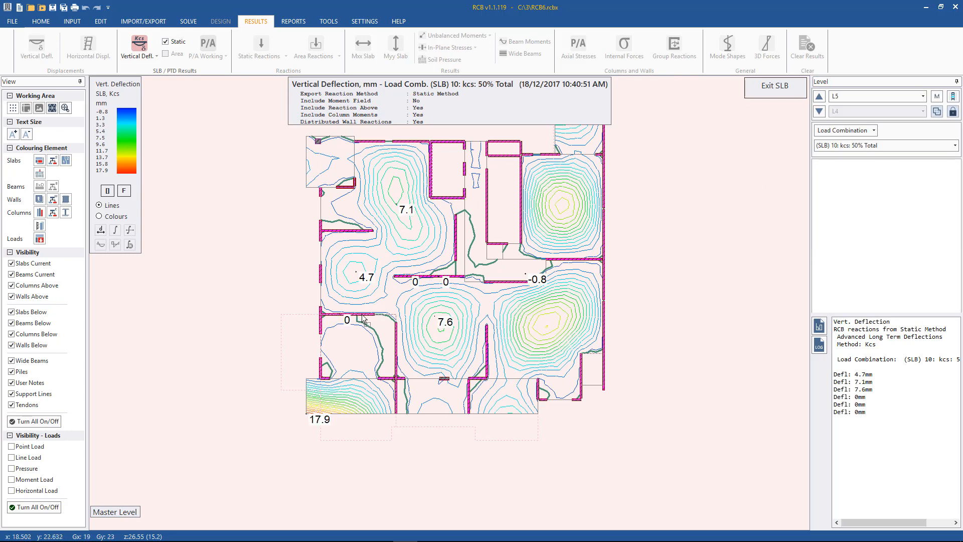
{"action": "left_click", "coordinate": [366, 316]}
{"action": "left_click", "coordinate": [395, 346]}
{"action": "left_click", "coordinate": [552, 316]}
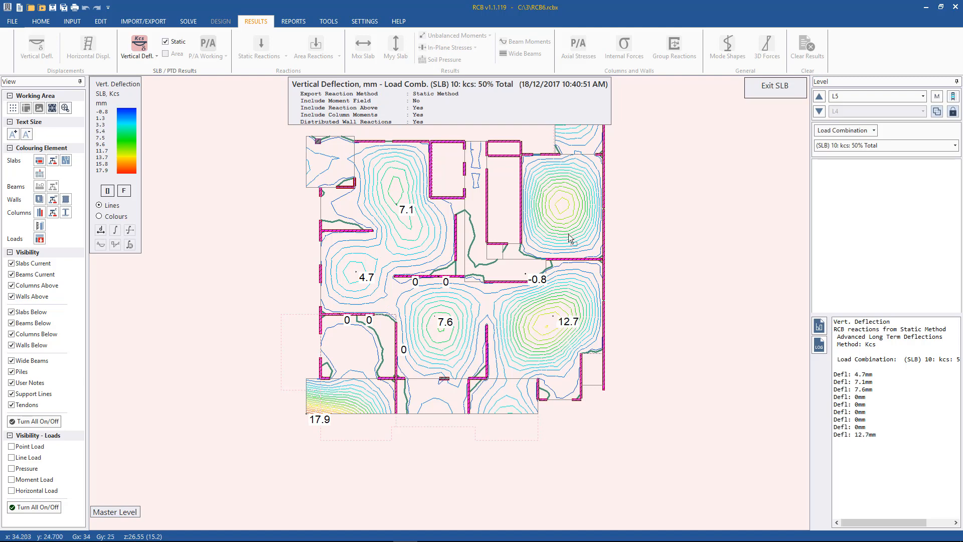
{"action": "left_click", "coordinate": [559, 215]}
{"action": "left_click", "coordinate": [325, 146]}
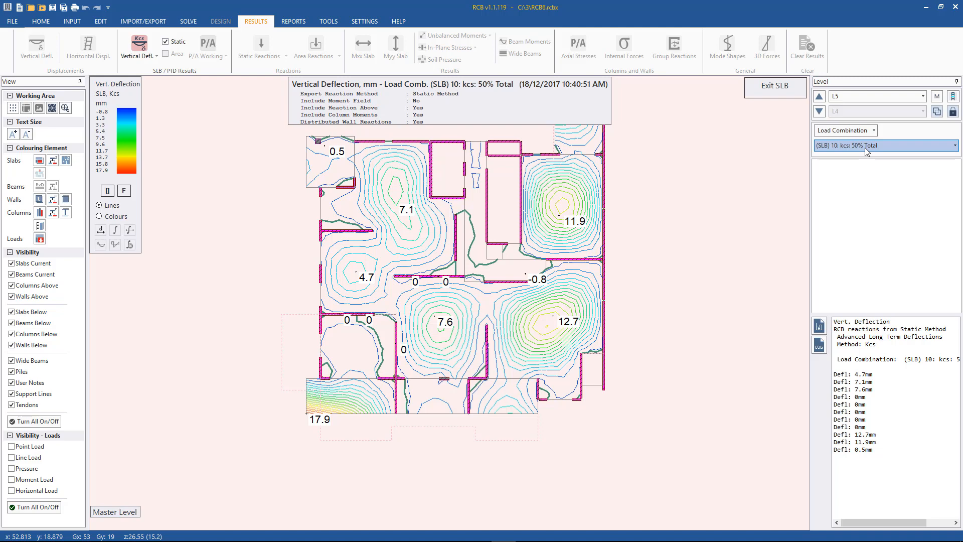
Review the SLB load combination labels and factors, and close them without making changes.
{"action": "left_click", "coordinate": [74, 23]}
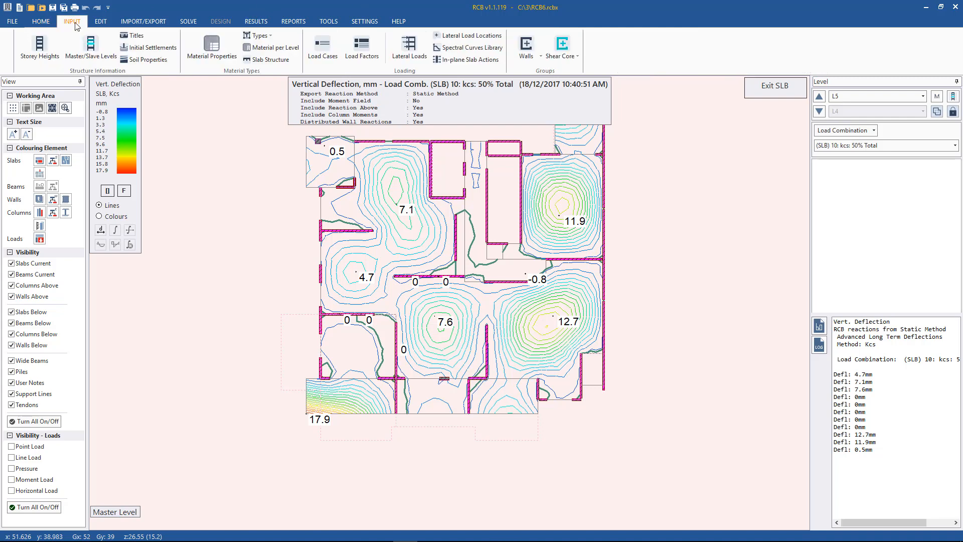
{"action": "left_click", "coordinate": [358, 48]}
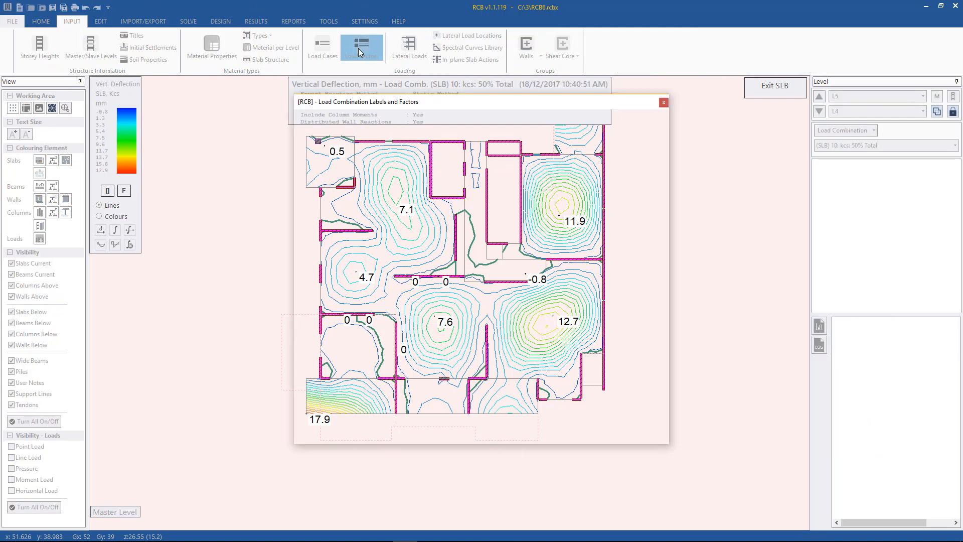
{"action": "left_click", "coordinate": [365, 126]}
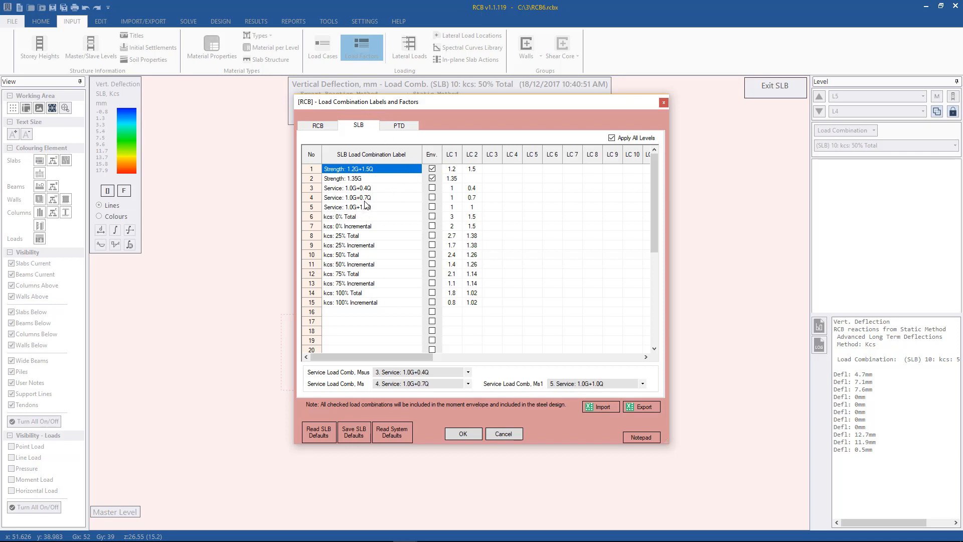
{"action": "left_click", "coordinate": [503, 433]}
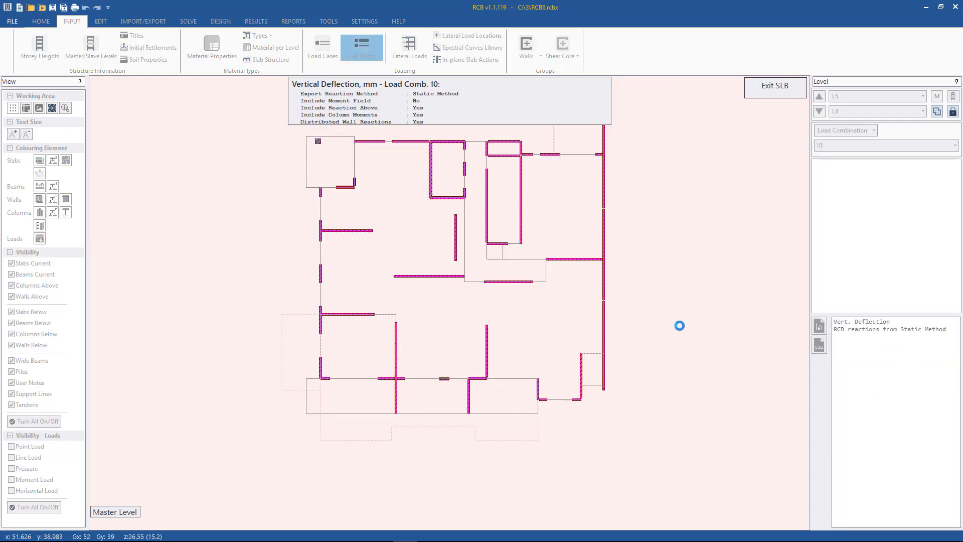
Exit the SLB results and switch to level L1 with its whole plan in view.
{"action": "left_click", "coordinate": [767, 89]}
{"action": "left_click", "coordinate": [861, 96]}
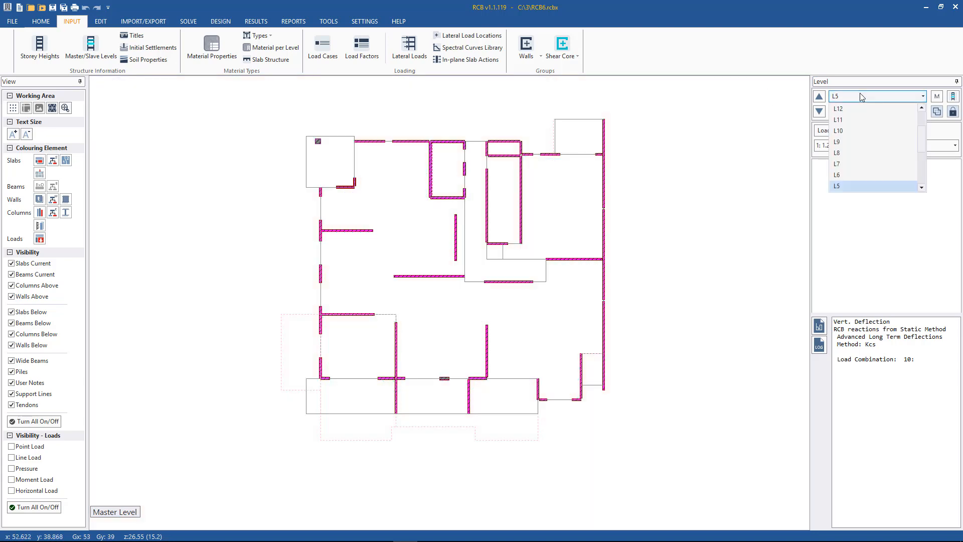
{"action": "scroll", "coordinate": [862, 116], "scroll_direction": "down", "scroll_amount": 1}
{"action": "left_click", "coordinate": [841, 171]}
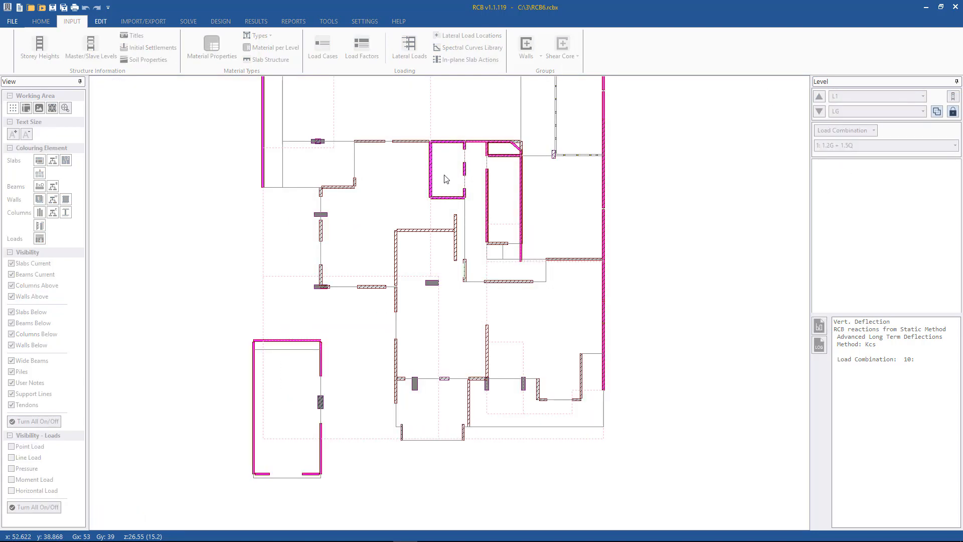
{"action": "scroll", "coordinate": [229, 288], "scroll_direction": "down", "scroll_amount": 5}
{"action": "scroll", "coordinate": [451, 216], "scroll_direction": "up", "scroll_amount": 1}
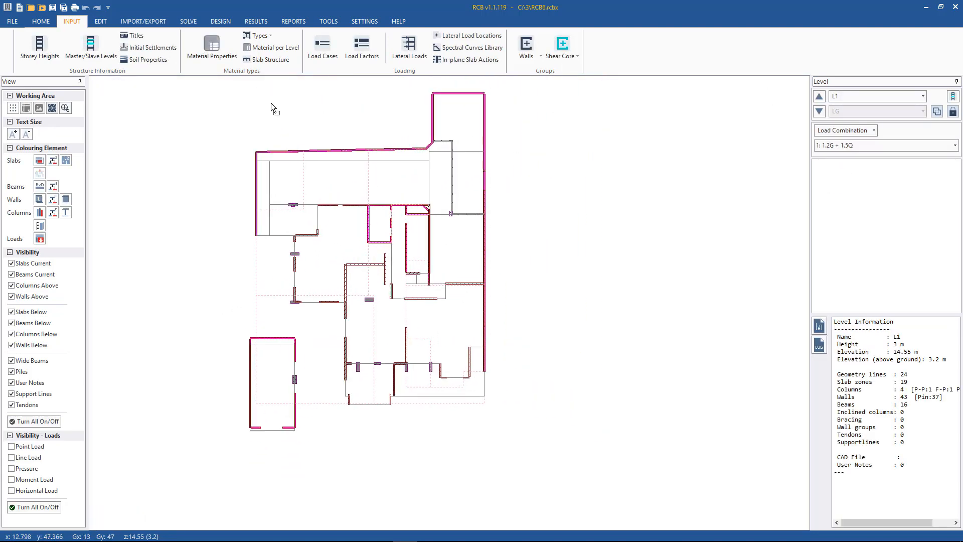
Display the Kcs SLB vertical deflection contours on L1 for load combination (SLB) 10: kcs: 50% Total.
{"action": "left_click", "coordinate": [255, 21]}
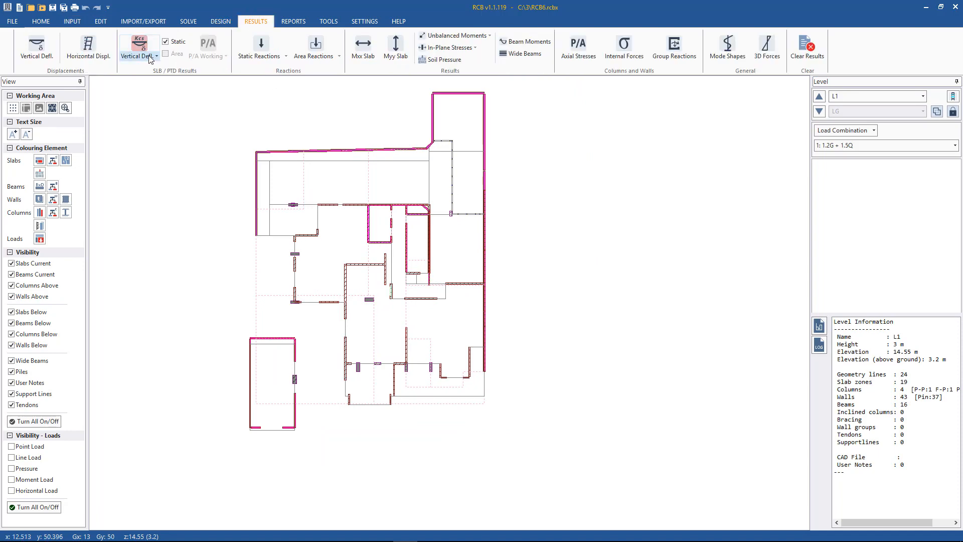
{"action": "left_click", "coordinate": [146, 53]}
{"action": "mouse_move", "coordinate": [142, 75]}
{"action": "left_click", "coordinate": [197, 70]}
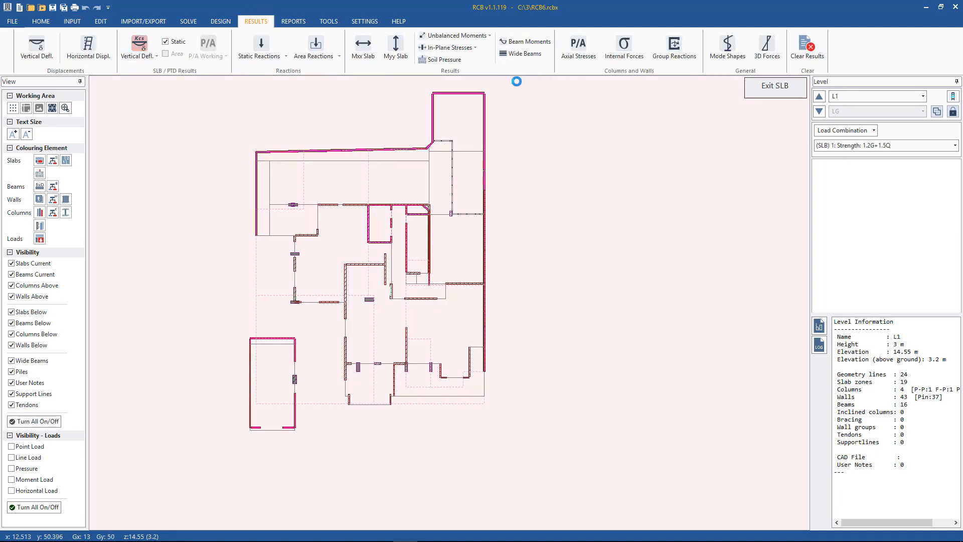
{"action": "left_click", "coordinate": [903, 149]}
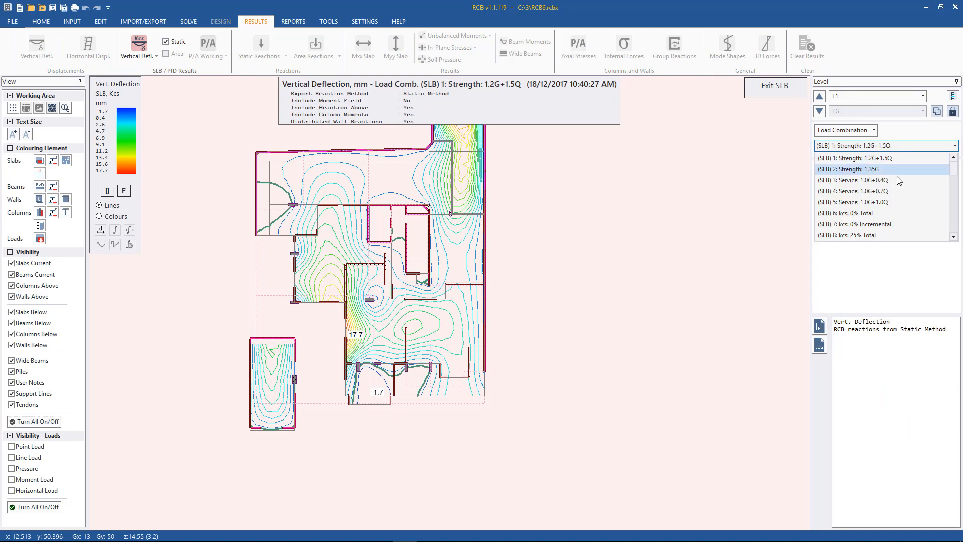
{"action": "left_click", "coordinate": [874, 226]}
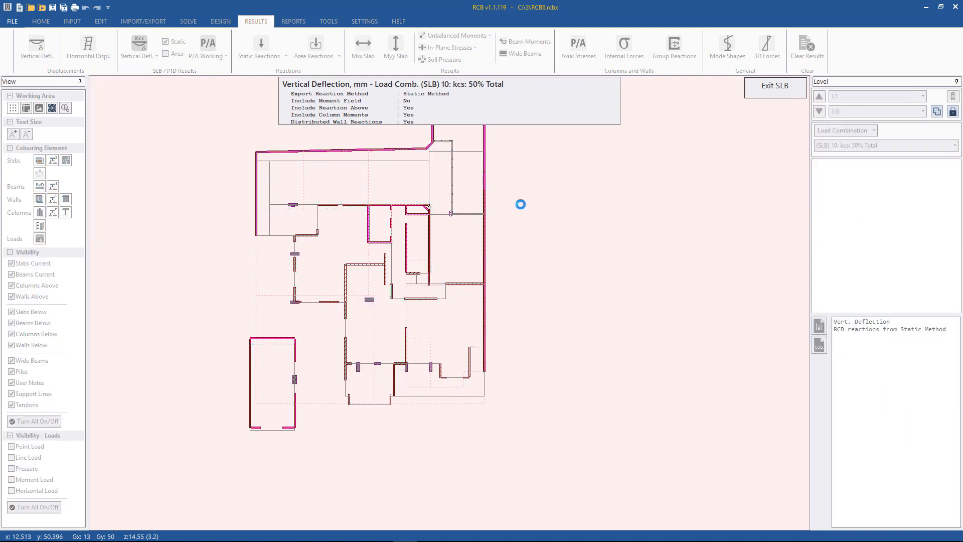
Probe the long-term deflections across the L1 plan, covering slab spans, core walls, column supports and the separate walled slab.
{"action": "left_click", "coordinate": [314, 257]}
{"action": "left_click", "coordinate": [308, 176]}
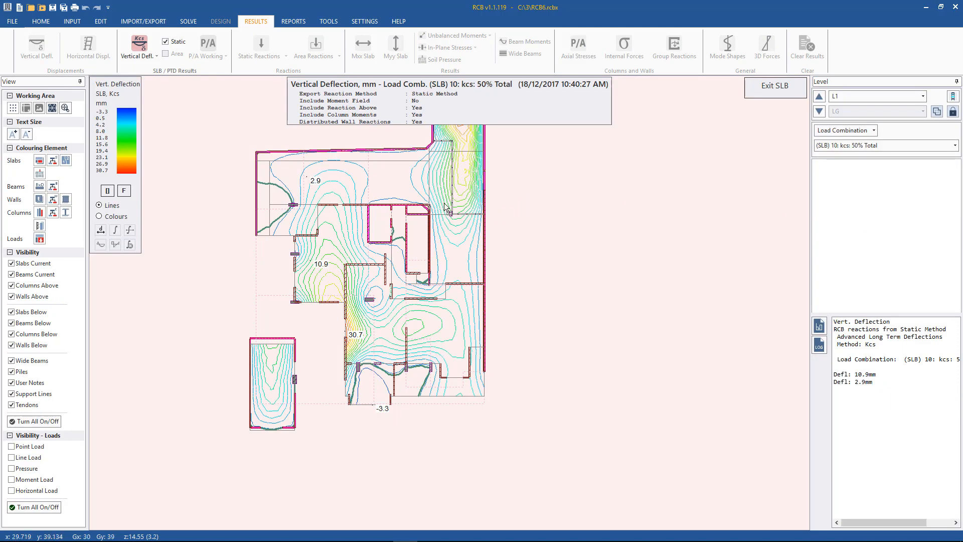
{"action": "scroll", "coordinate": [479, 274], "scroll_direction": "down", "scroll_amount": 1}
{"action": "left_click", "coordinate": [464, 166]}
{"action": "left_click", "coordinate": [480, 215]}
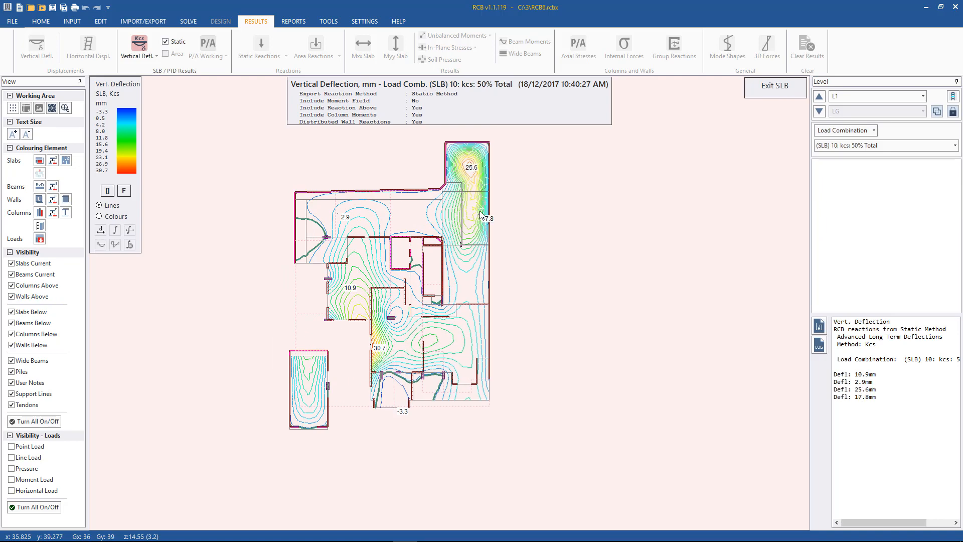
{"action": "scroll", "coordinate": [445, 249], "scroll_direction": "up", "scroll_amount": 1}
{"action": "left_click", "coordinate": [443, 261]}
{"action": "left_click", "coordinate": [442, 306]}
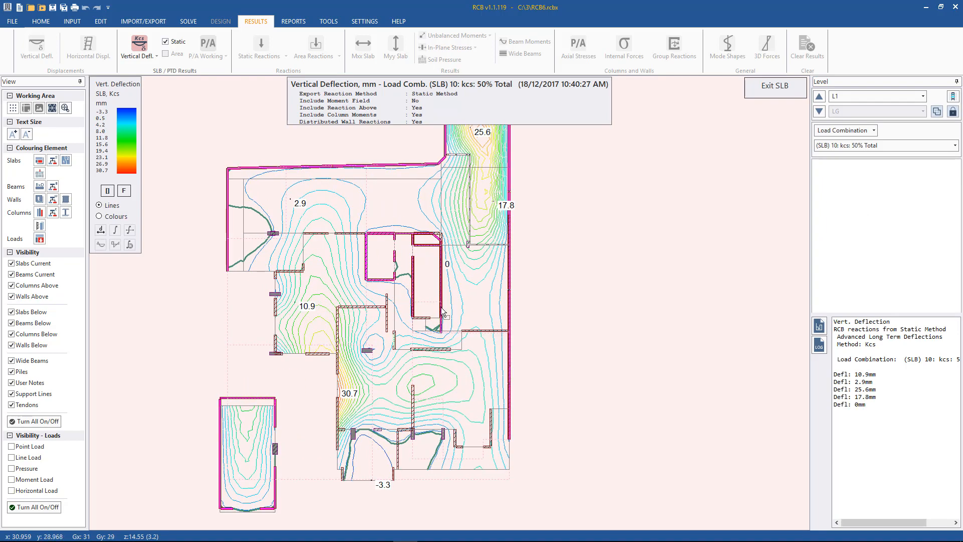
{"action": "left_click", "coordinate": [441, 349]}
{"action": "left_click", "coordinate": [334, 275]}
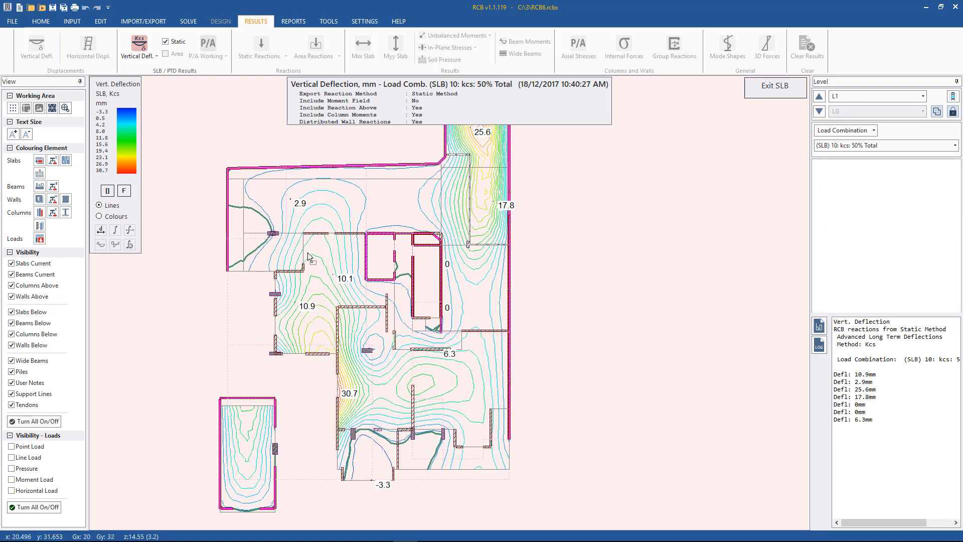
{"action": "left_click", "coordinate": [249, 215]}
{"action": "left_click", "coordinate": [274, 235]}
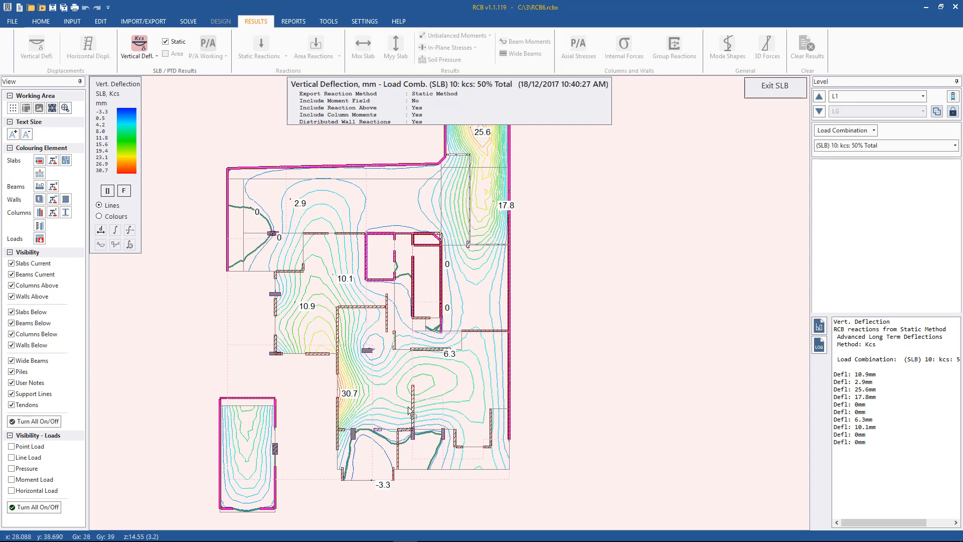
{"action": "left_click", "coordinate": [416, 432]}
{"action": "left_click", "coordinate": [355, 444]}
{"action": "left_click", "coordinate": [255, 432]}
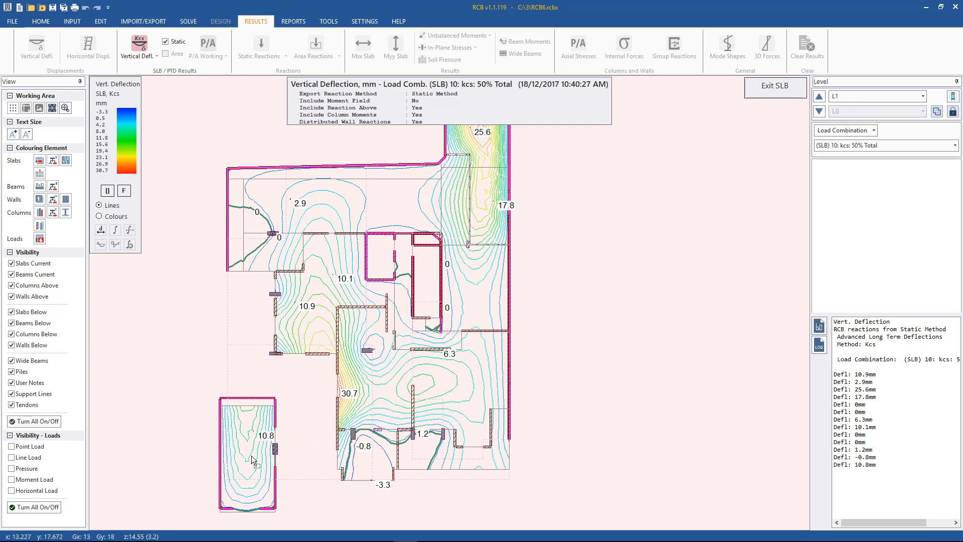
{"action": "left_click", "coordinate": [143, 56]}
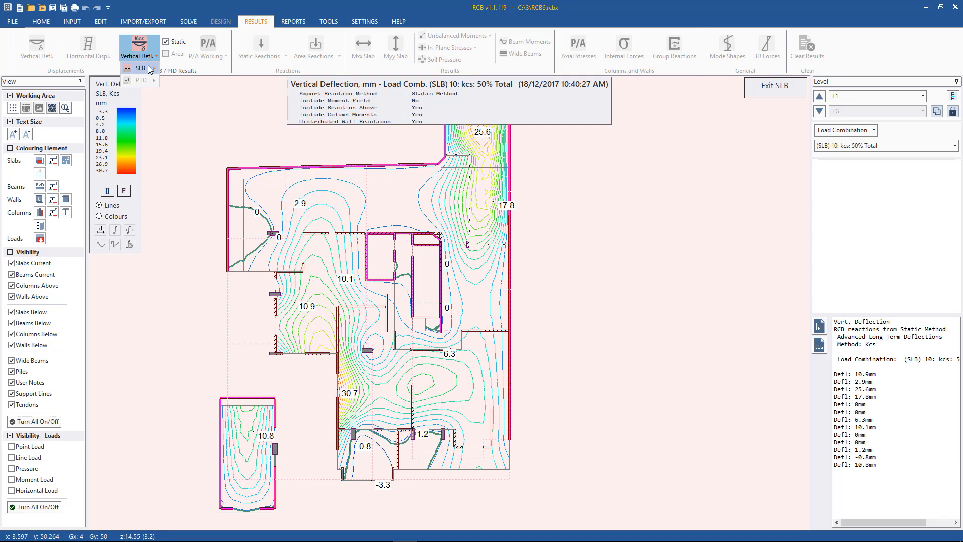
{"action": "mouse_move", "coordinate": [149, 69]}
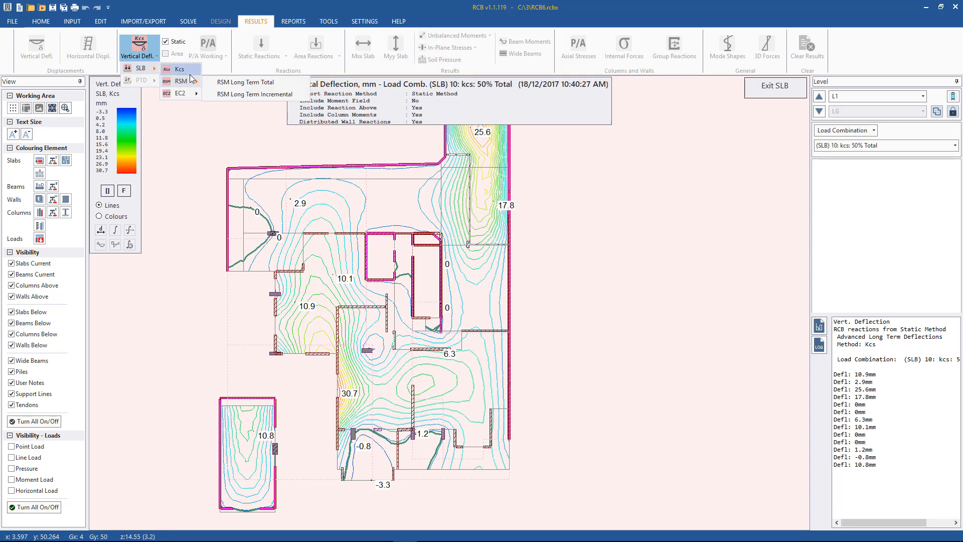
{"action": "mouse_move", "coordinate": [186, 95]}
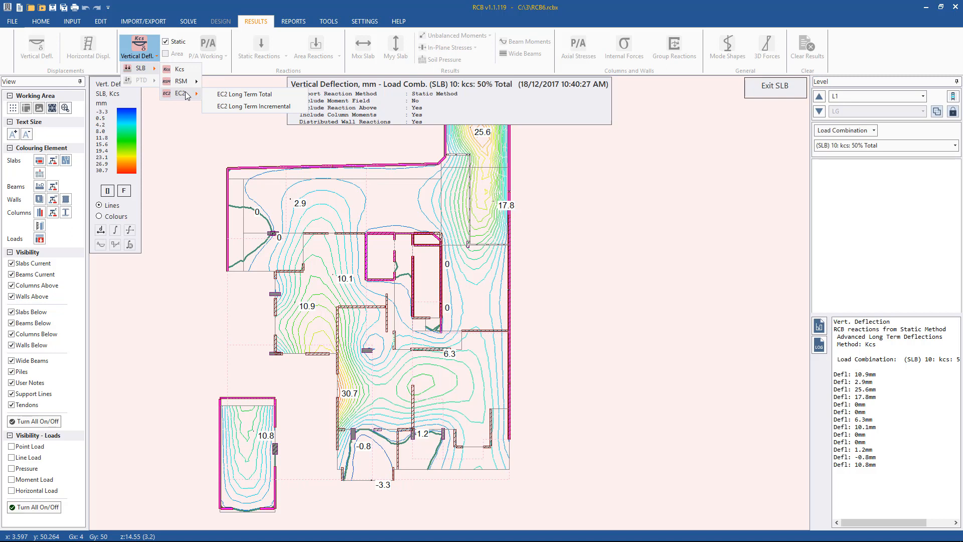
{"action": "left_click", "coordinate": [295, 5]}
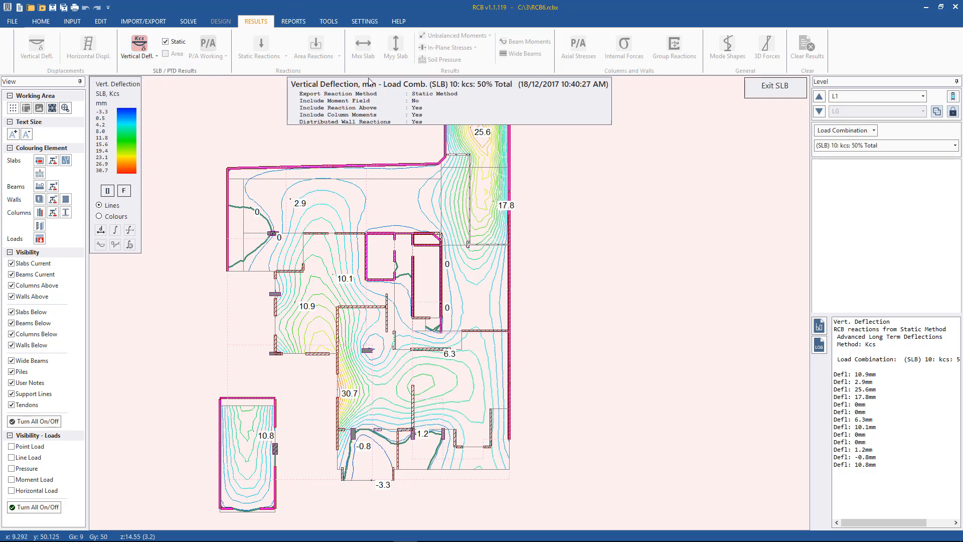